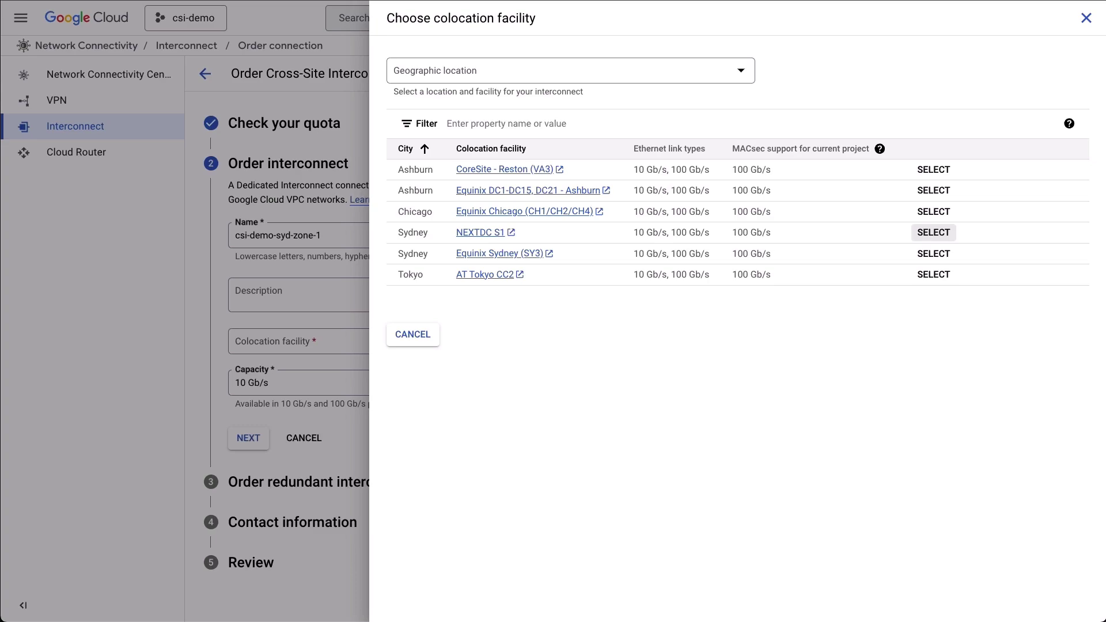
Select NEXTDC S1 as the first interconnect's colocation facility and name the redundant interconnect csi-demo-syd-zone-2
click(933, 232)
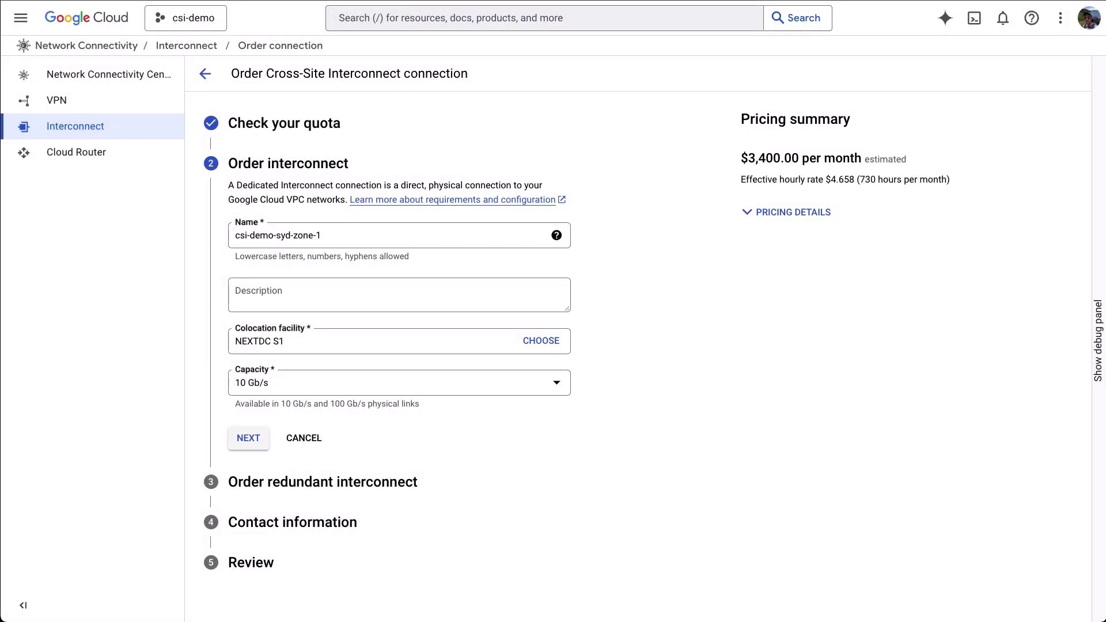
click(249, 438)
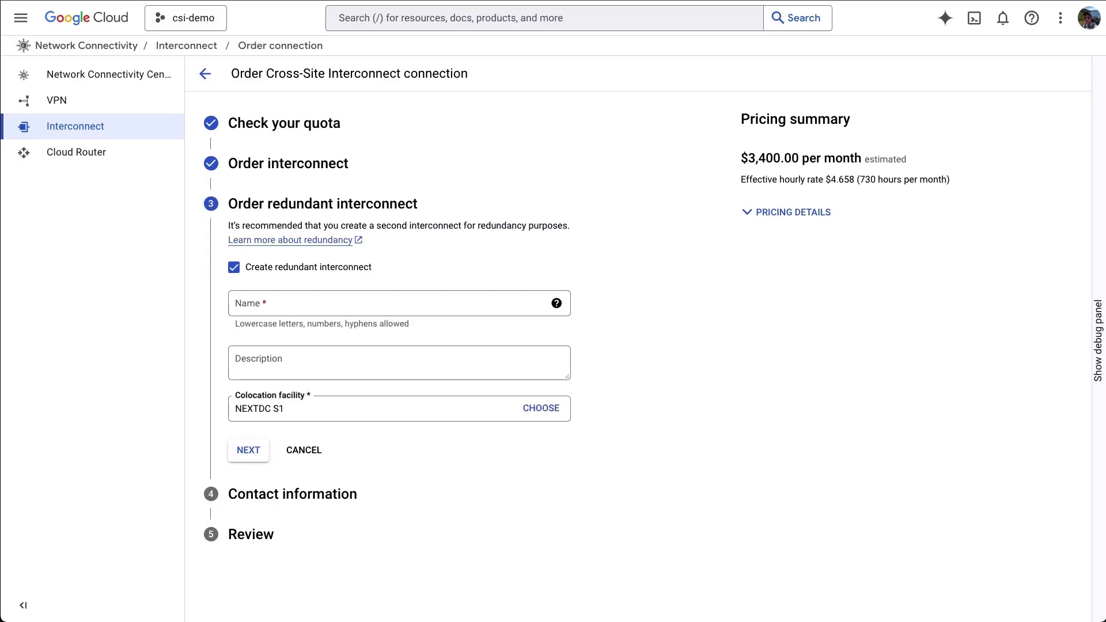
text(csi-demo-syd-zone-2)
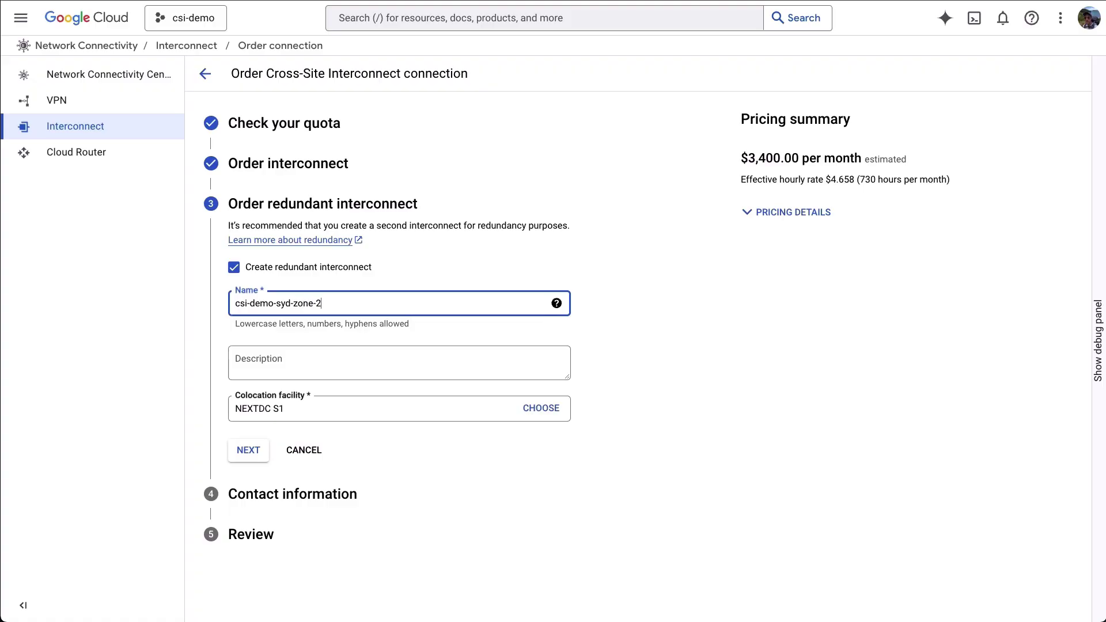
click(248, 449)
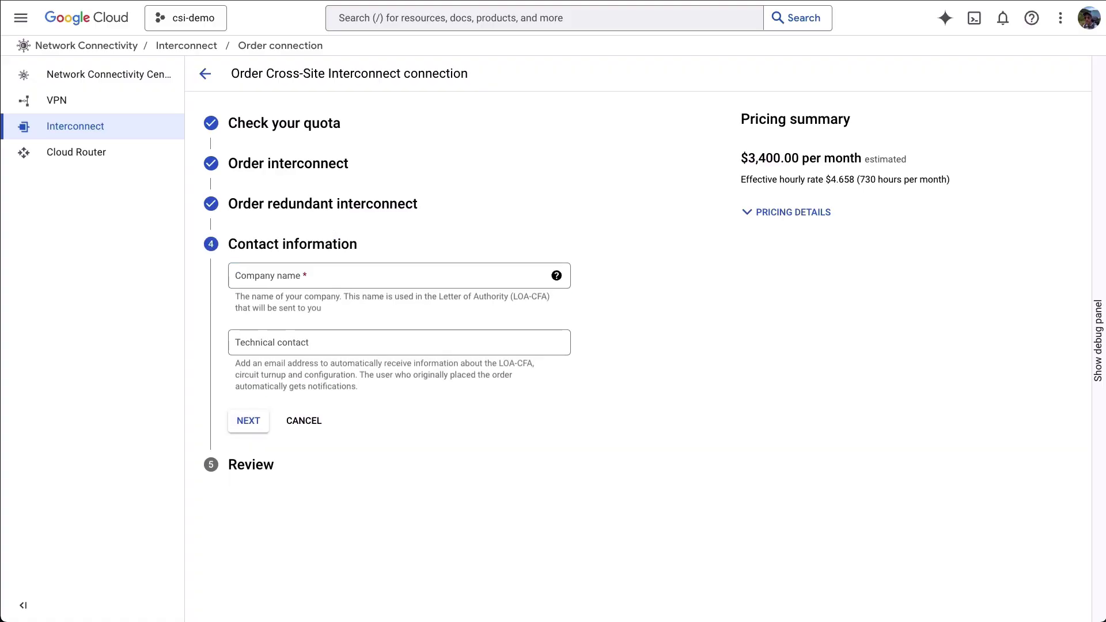
Enter Google-Cloud as the company name in the contact information and continue to the order review
click(236, 275)
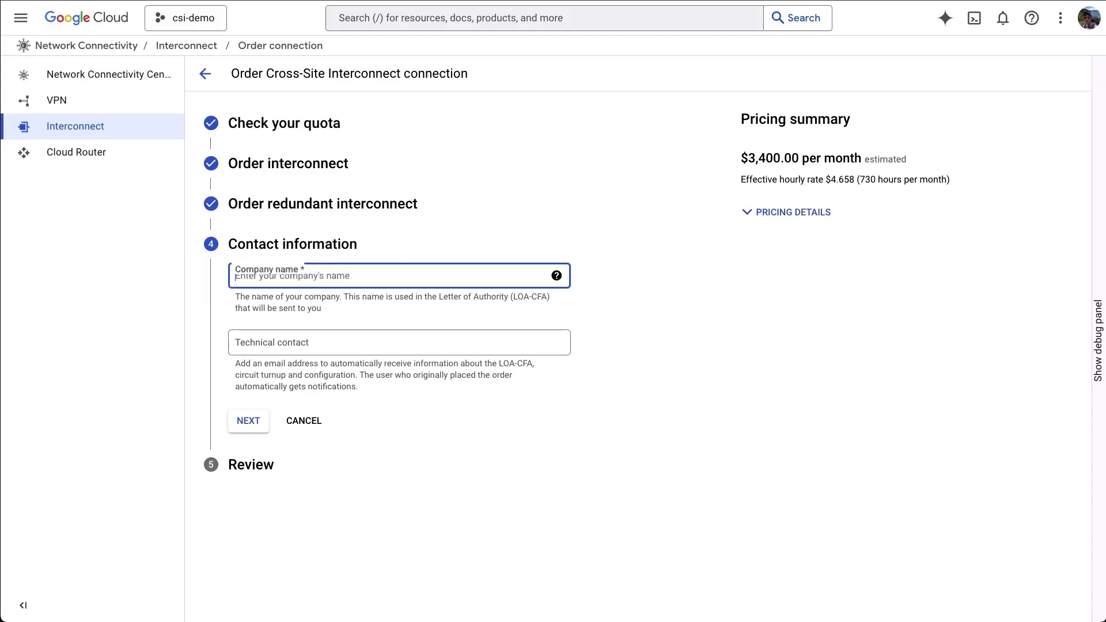
text(Google-Cloud)
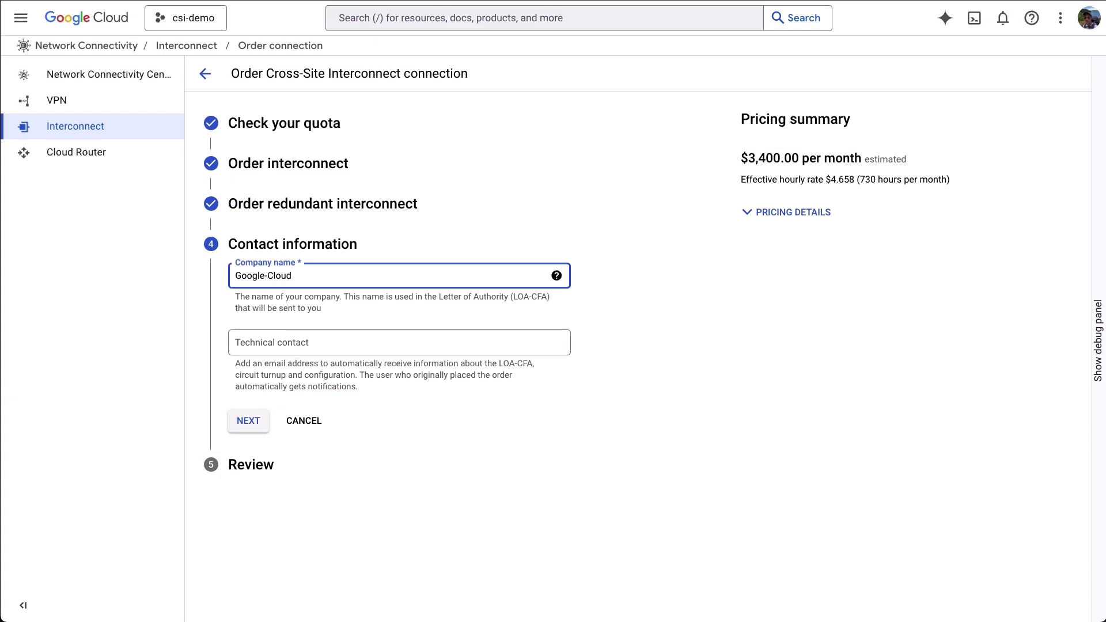
click(248, 421)
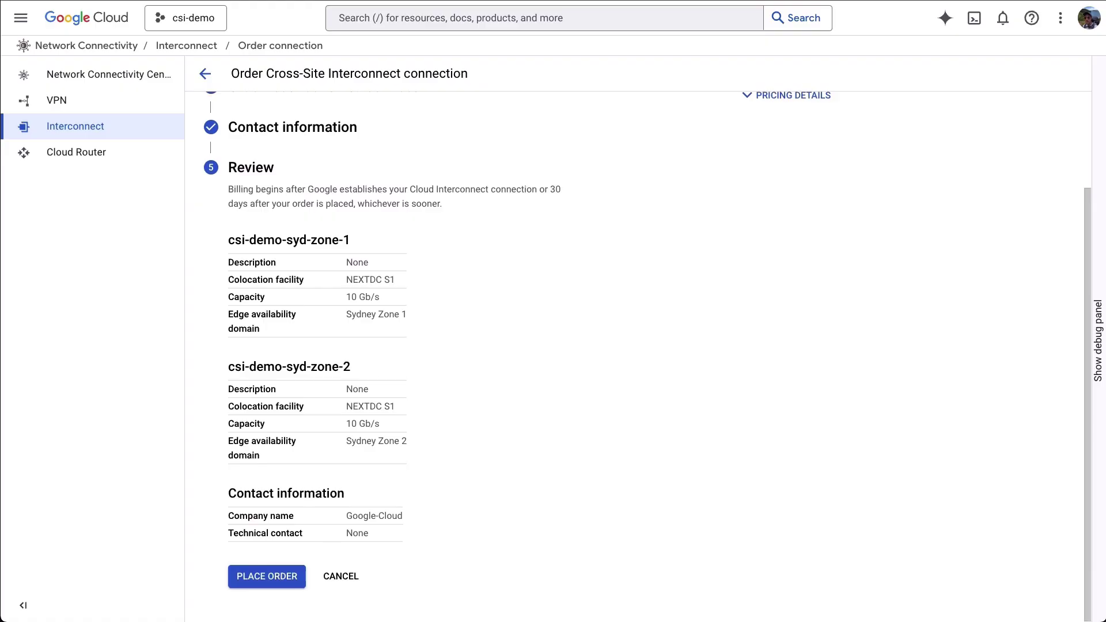
Place and submit the Cross-Site Interconnect order, closing its confirmation page
click(266, 576)
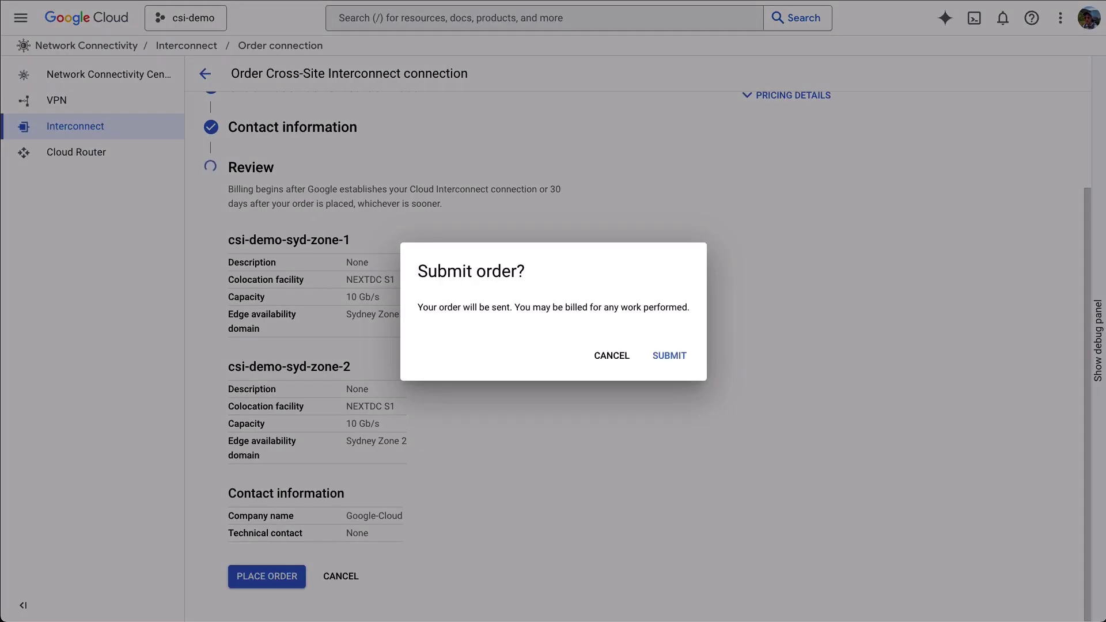
click(669, 355)
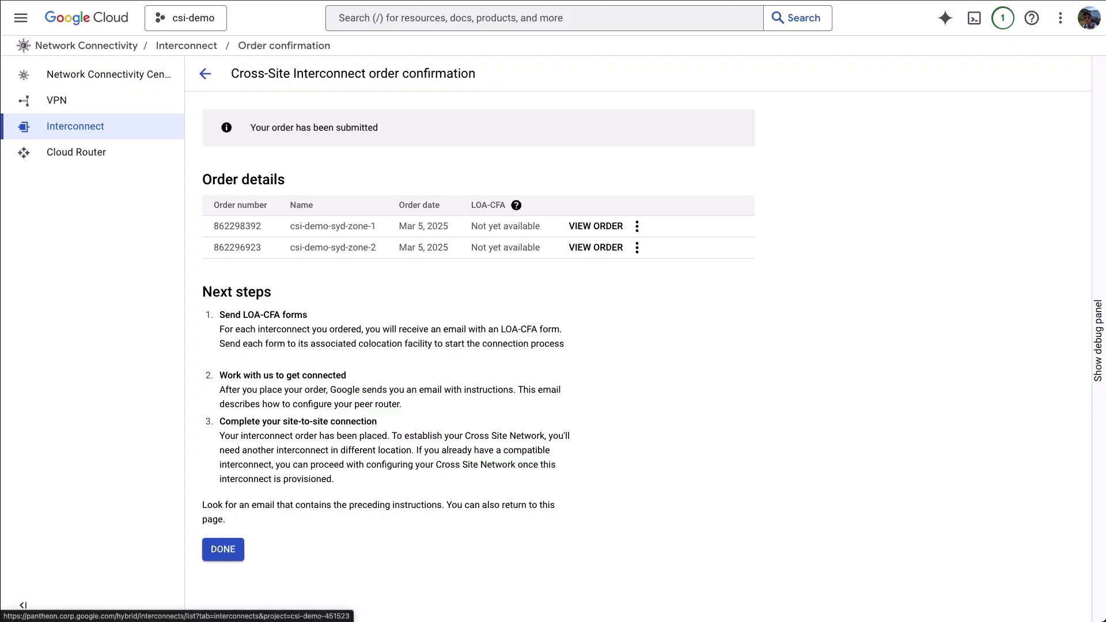
click(223, 549)
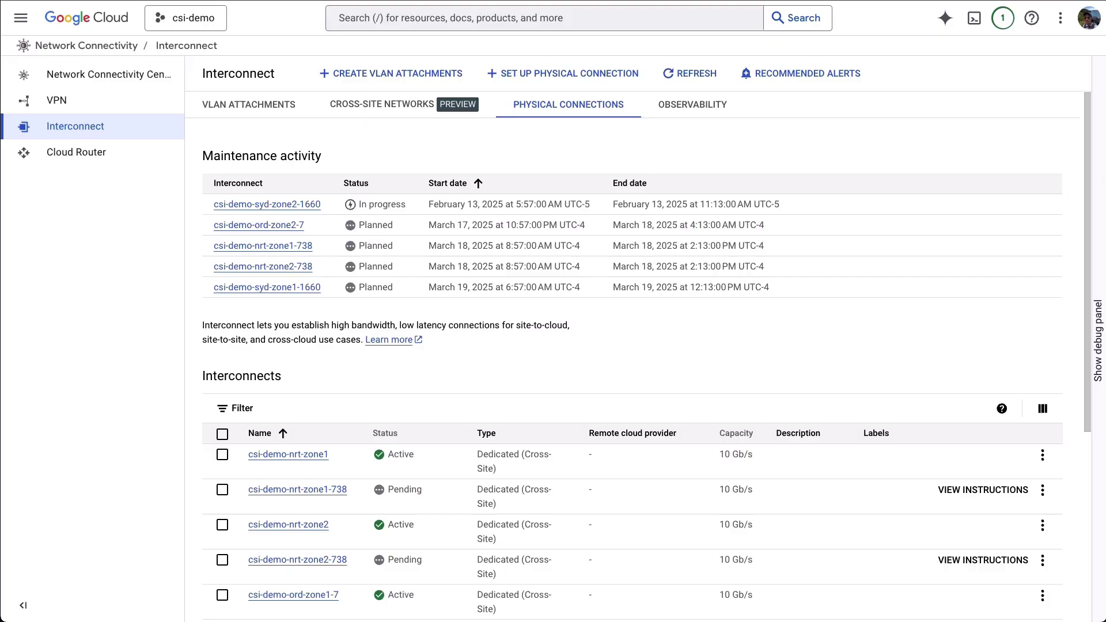
Start creating a cross-site network named csi-demo-cross-site-network and proceed to its wire group details
click(381, 104)
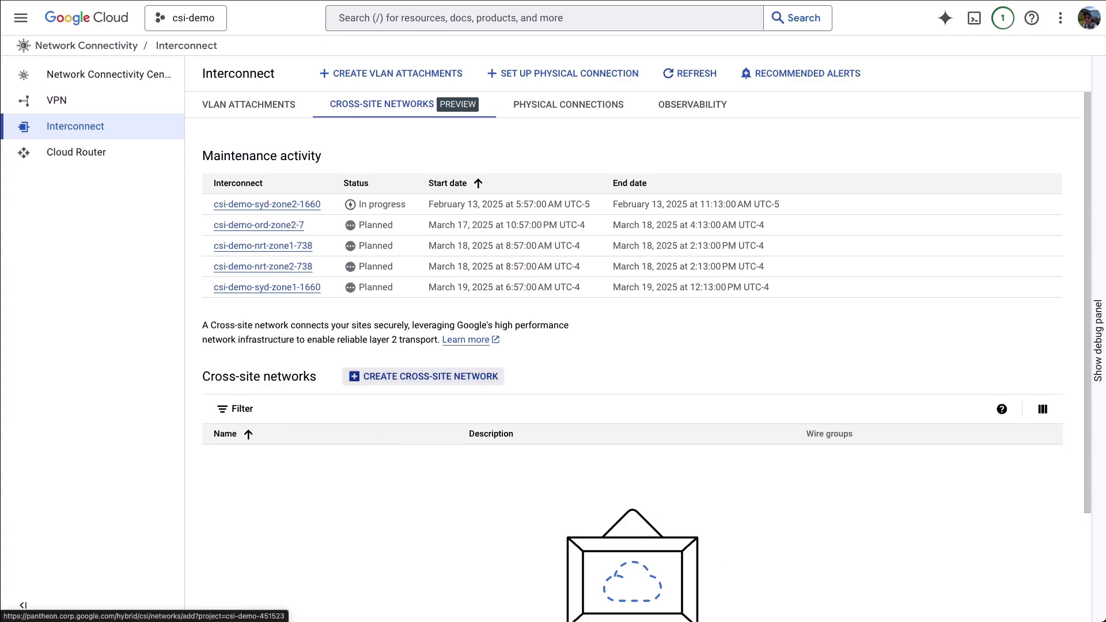
click(441, 376)
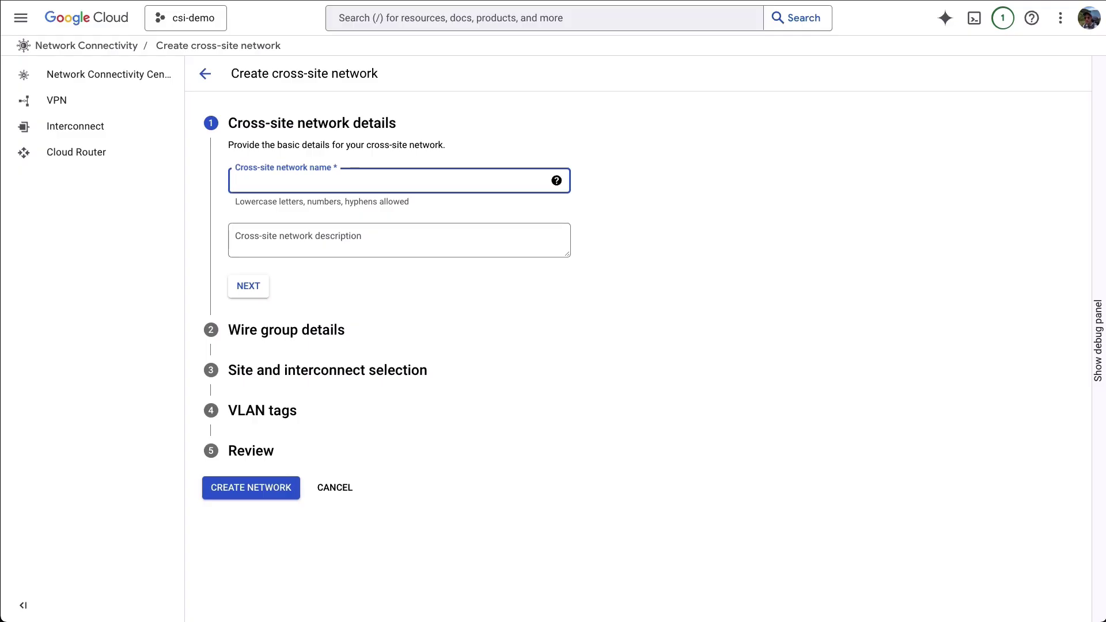
text(csi-demo-cross-site-network)
key(Return)
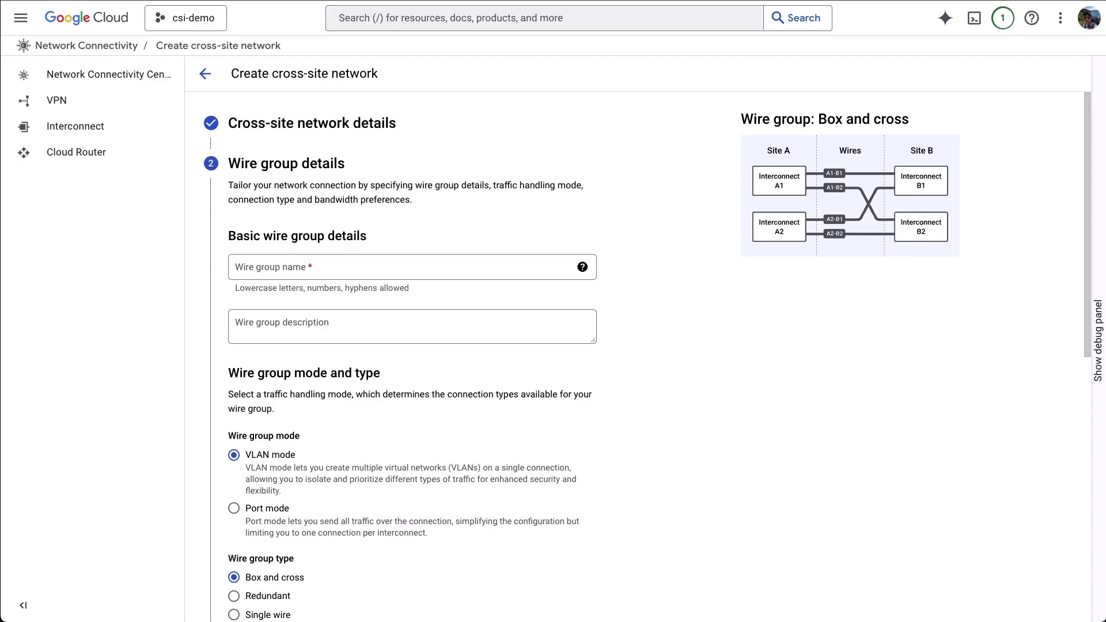
Name the wire group csi-demo-wiregroup
click(237, 267)
text(csi-d)
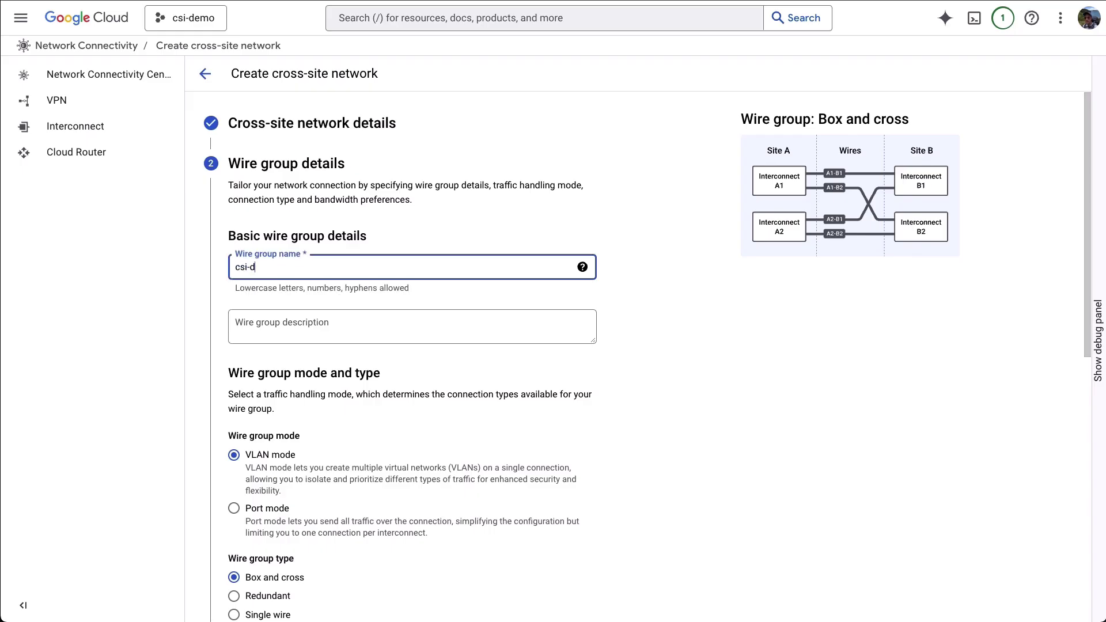
text(emo-wiregroup)
Set the wire group type to Redundant with 1 Gbps unmetered bandwidth per wire and continue to site selection
scroll(638, 345, down, 2)
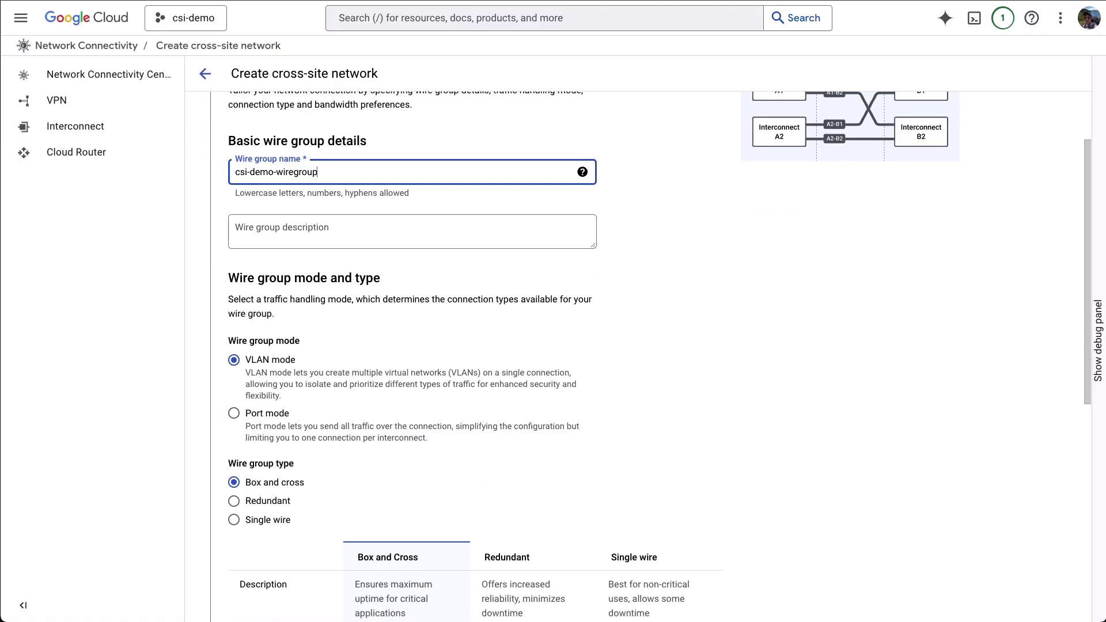
scroll(638, 346, down, 3)
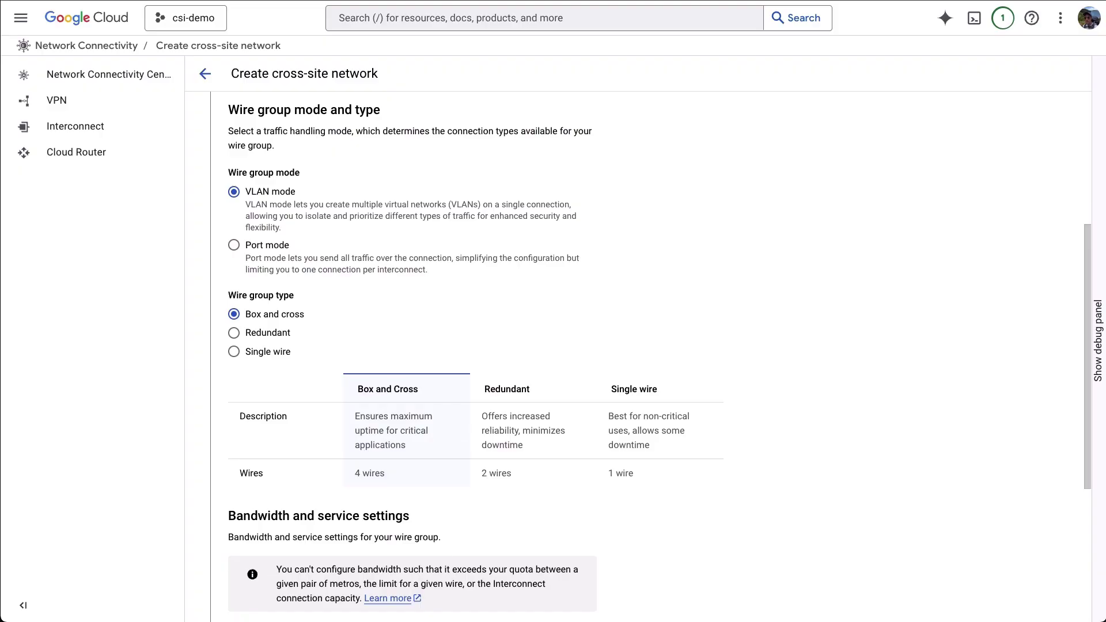
click(234, 333)
scroll(647, 357, down, 5)
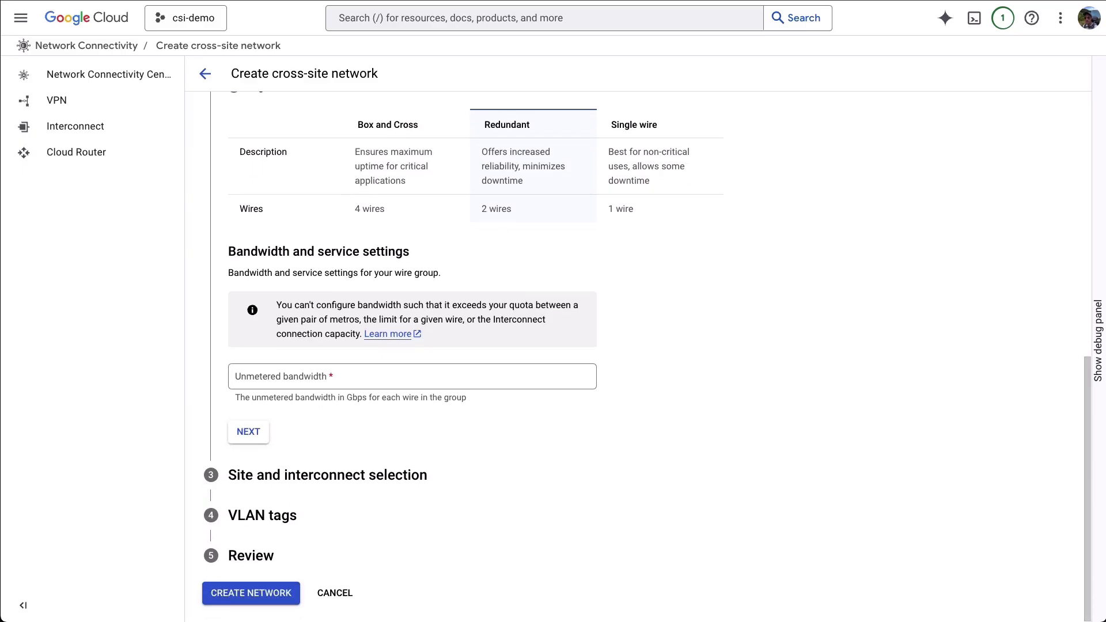
click(235, 376)
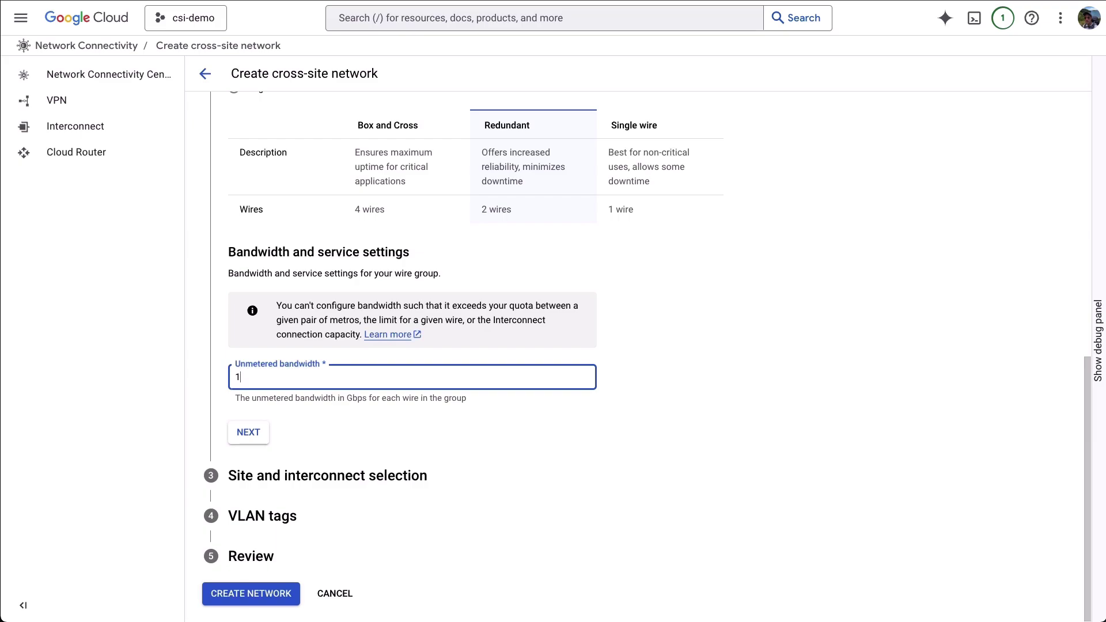
click(248, 432)
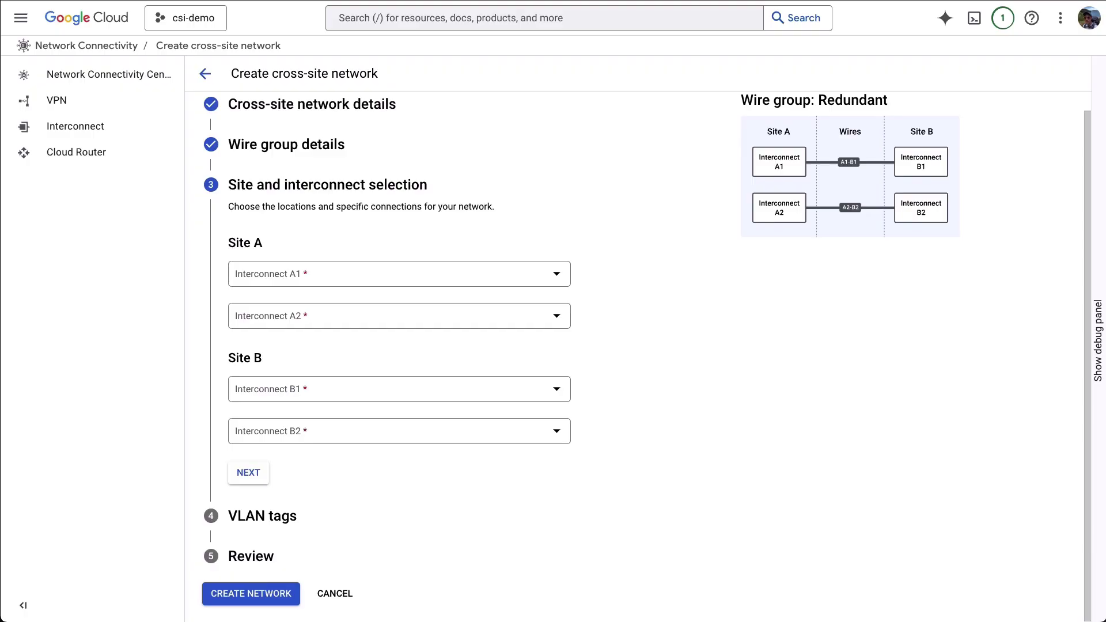
Assign csi-demo-nrt-zone1 as Interconnect A1 and csi-demo-nrt-zone2 as Interconnect A2 for Site A
click(398, 273)
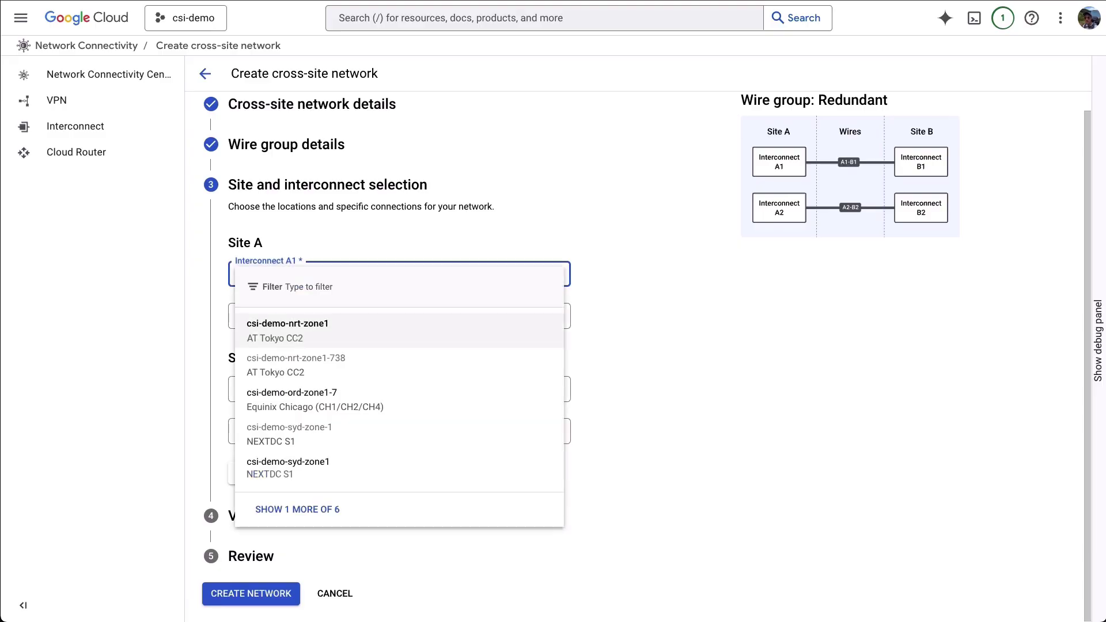
click(399, 330)
click(399, 316)
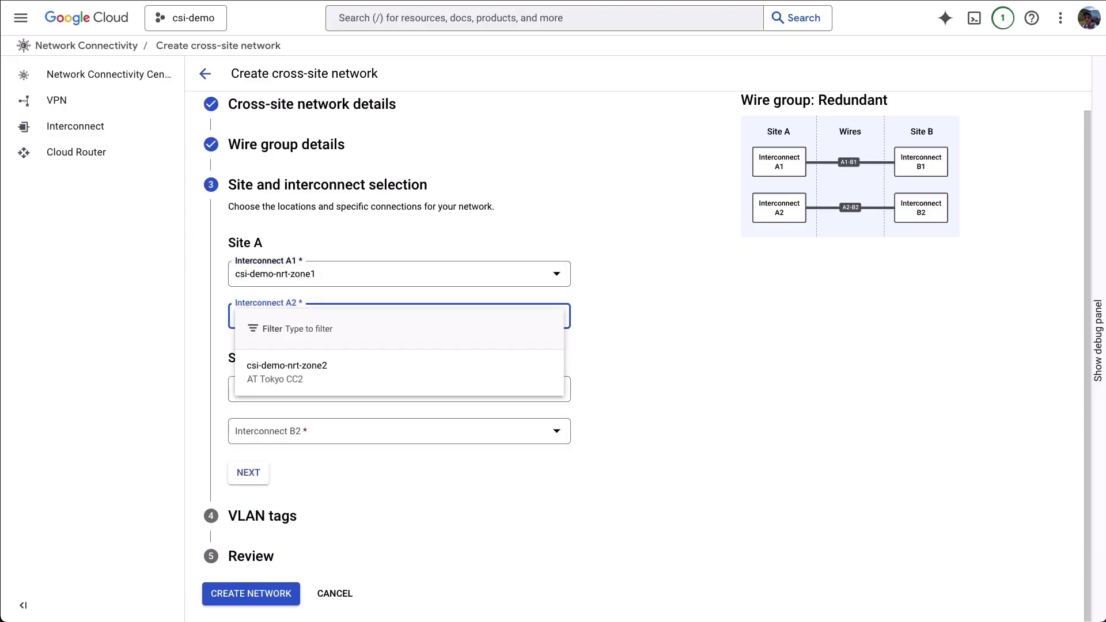
click(398, 372)
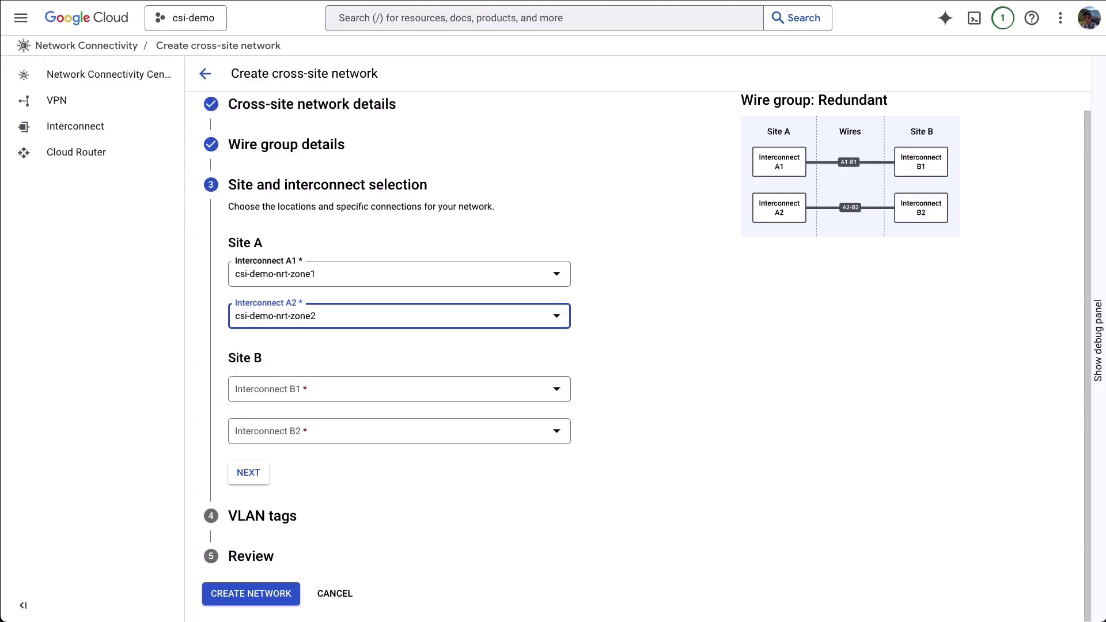
Assign csi-demo-syd-zone1 as Interconnect B1 and csi-demo-syd-zone2 as Interconnect B2 for Site B, and continue to the VLAN tags
click(399, 389)
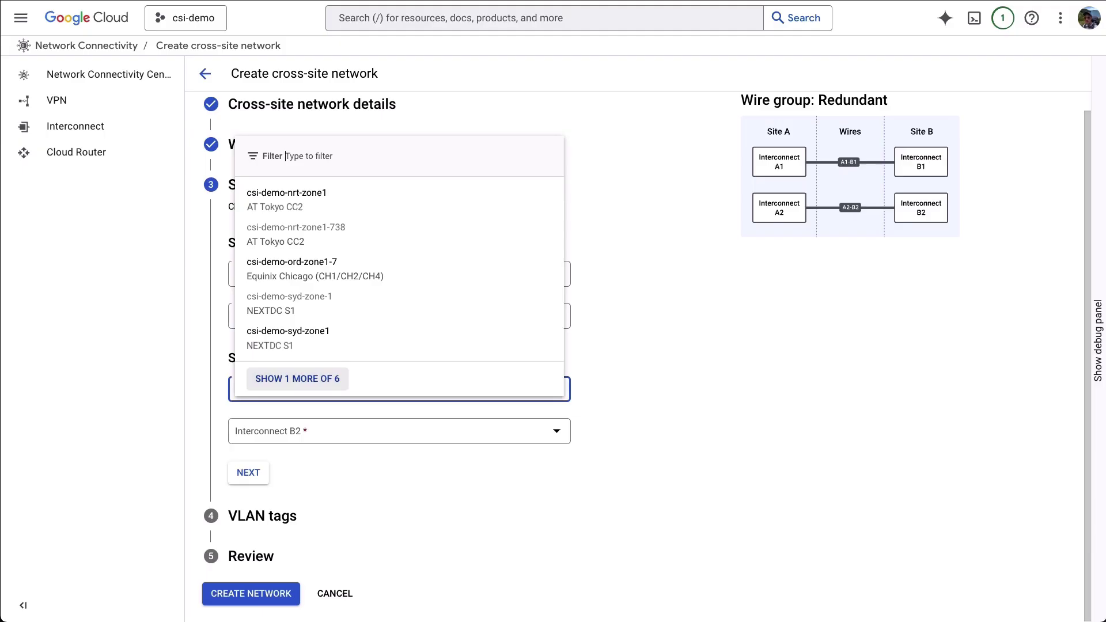
click(288, 338)
click(398, 431)
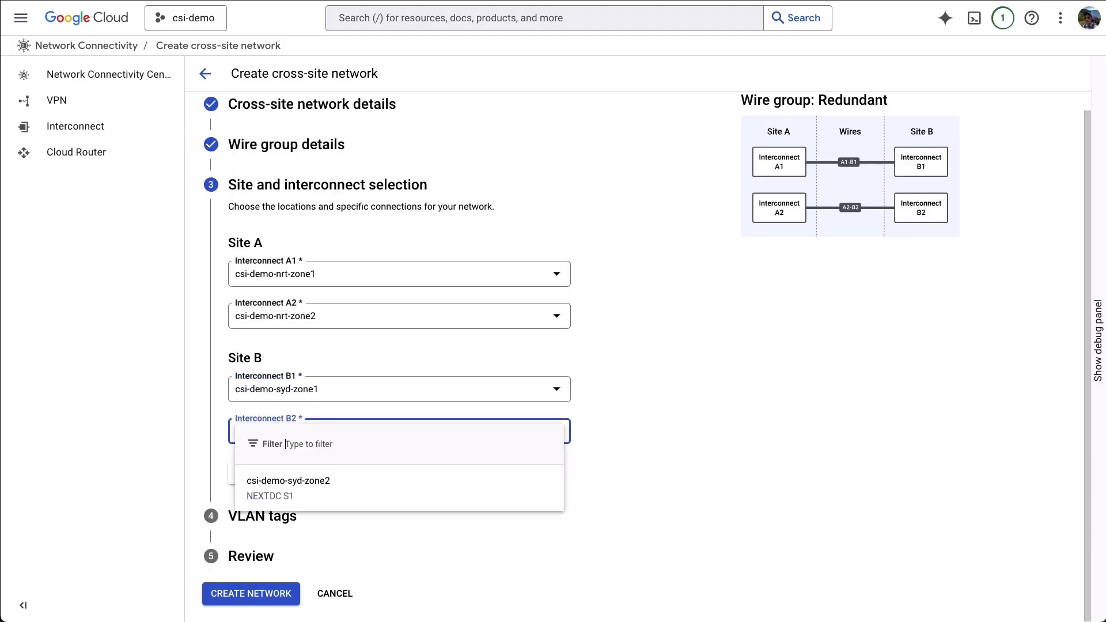
click(399, 487)
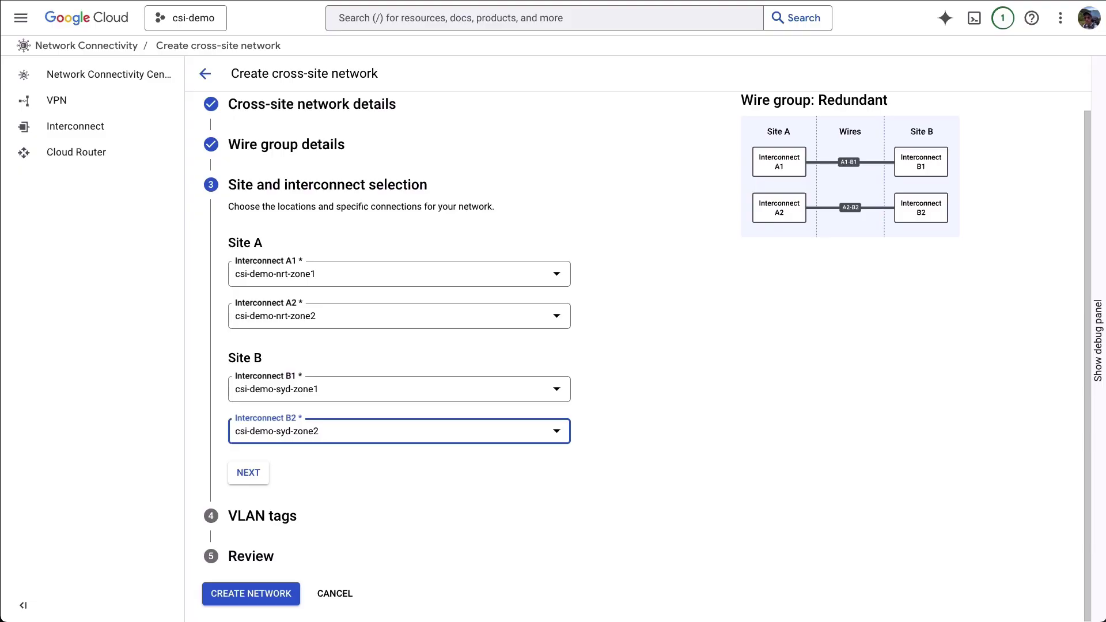
scroll(638, 357, up, 1)
click(248, 492)
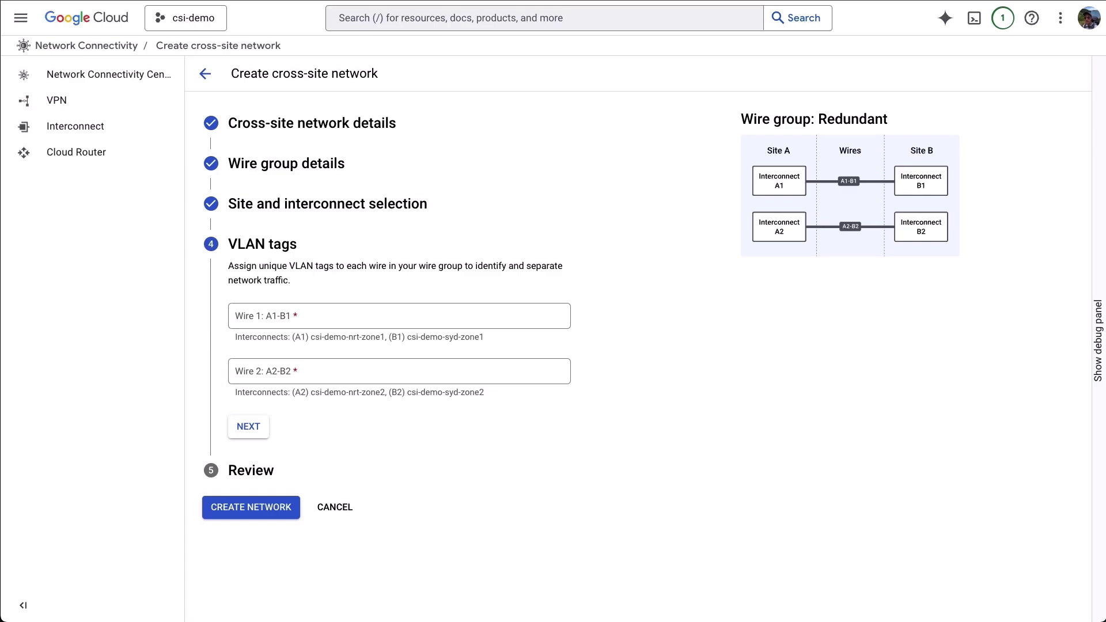
Set the VLAN tag of wire A1-B1 to 100 and of wire A2-B2 to 200, and continue to the review
click(235, 315)
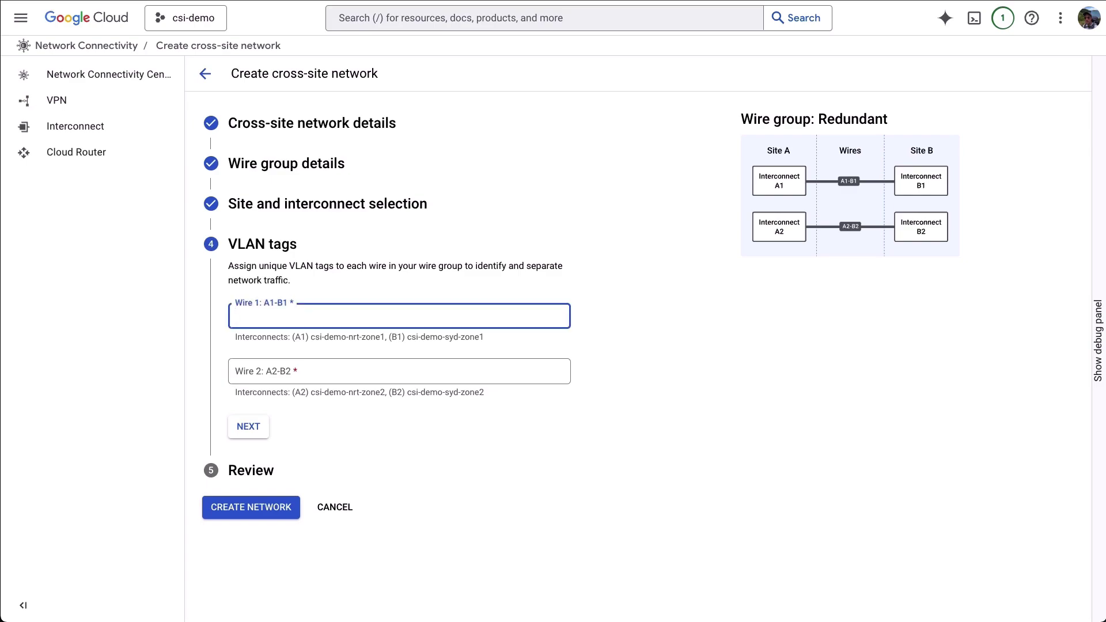
text(100)
click(235, 370)
text(200)
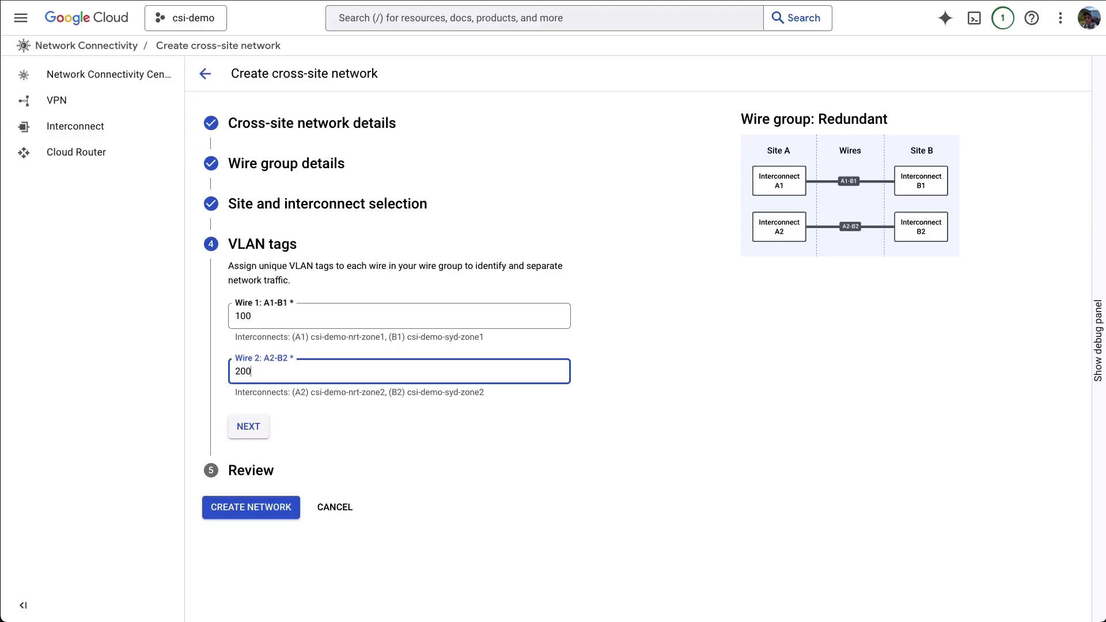
click(247, 426)
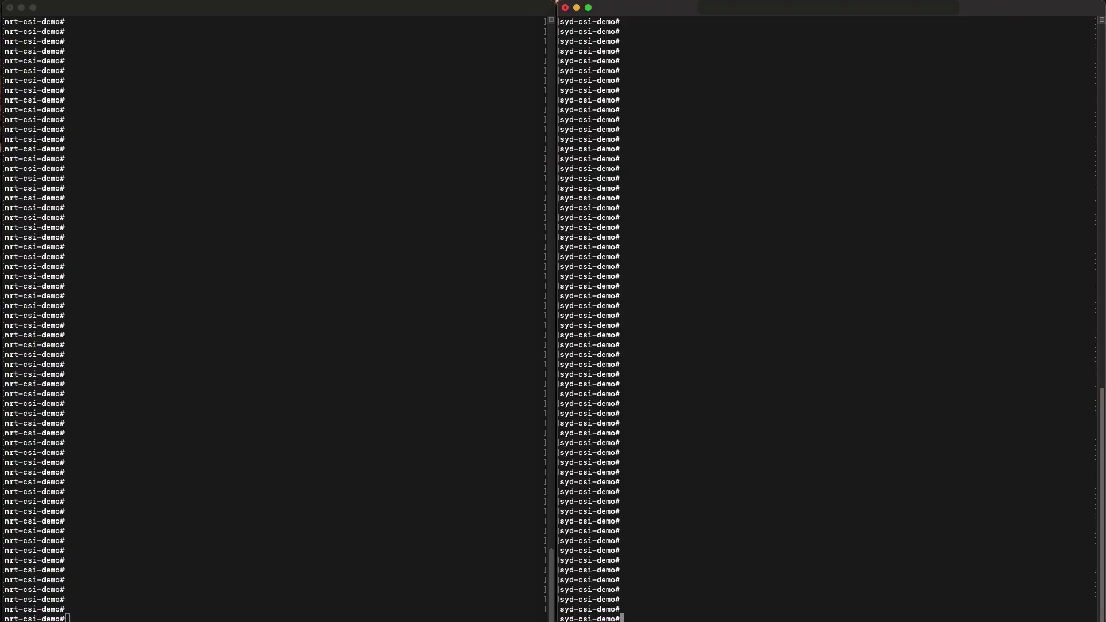
List the IP interface summary with "show ip int br" on the nrt-csi-demo router and on the syd-csi-demo router
key(super+grave)
text(show ip int b)
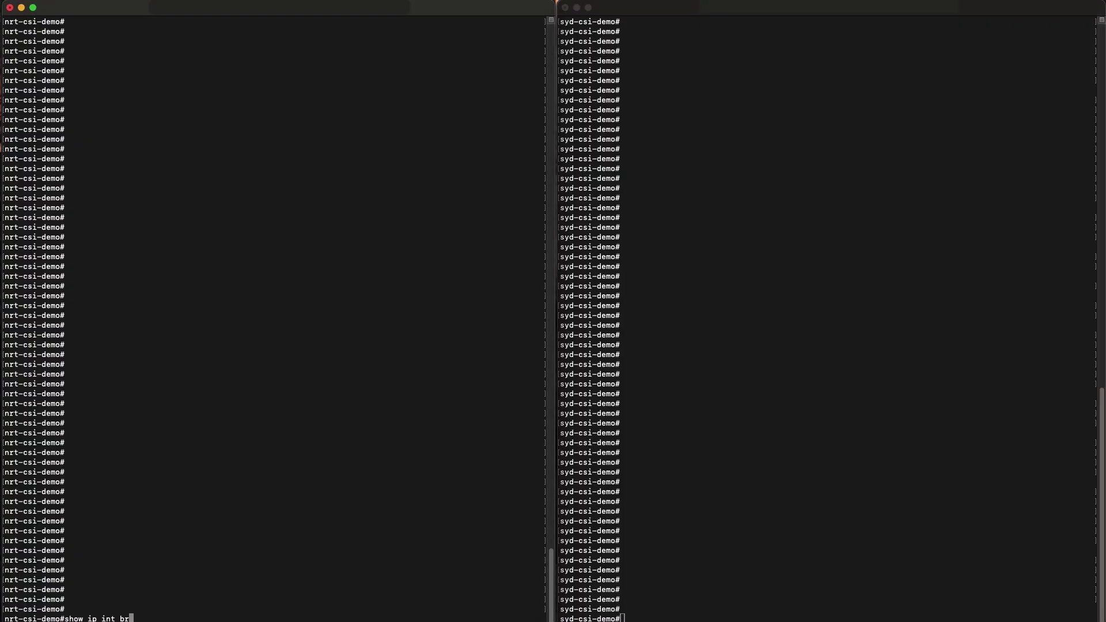
text(r)
key(Return)
key(super+grave)
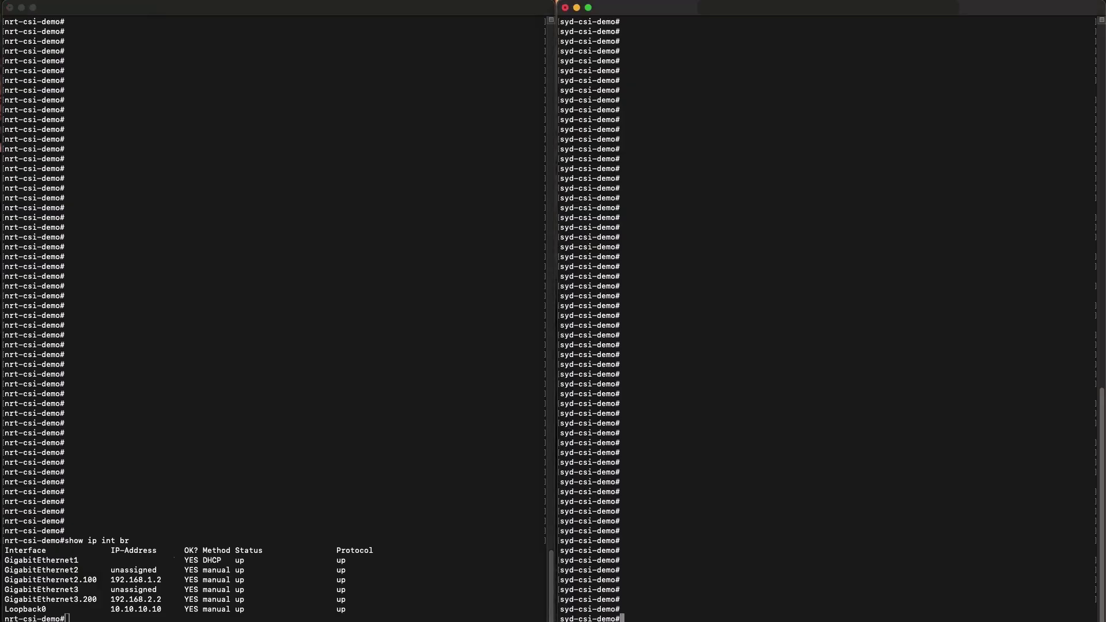
text(show ip int br)
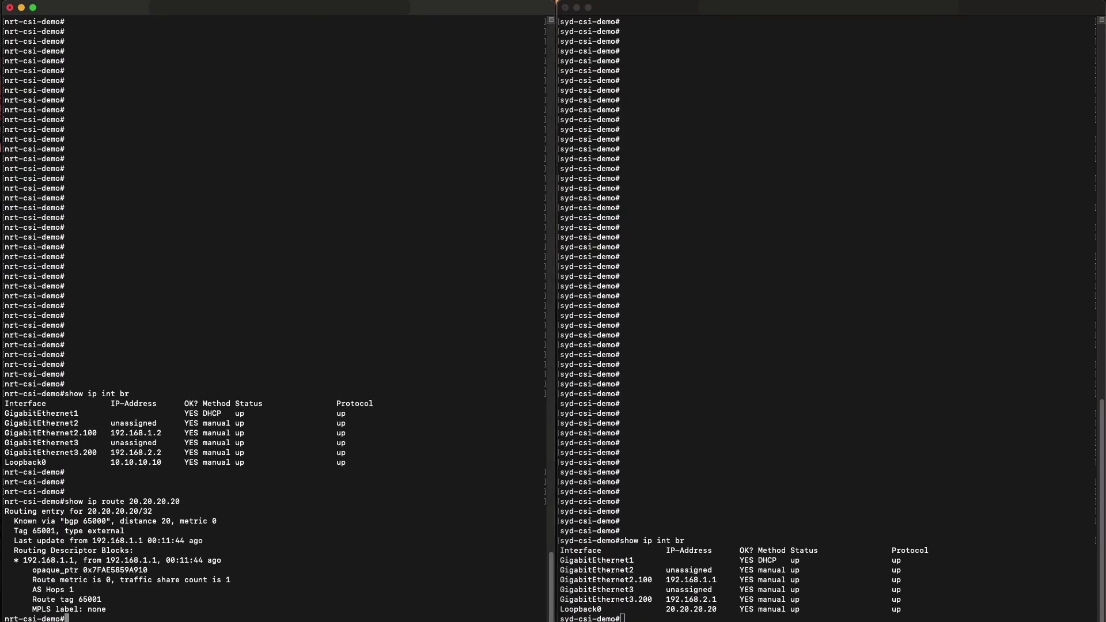
Display the route to 10.10.10.10 on the syd-csi-demo router with "show ip route 10.10.10.10" and add a few blank prompts
key(super+grave)
text(show ip route 10.10.10.10)
key(Return)
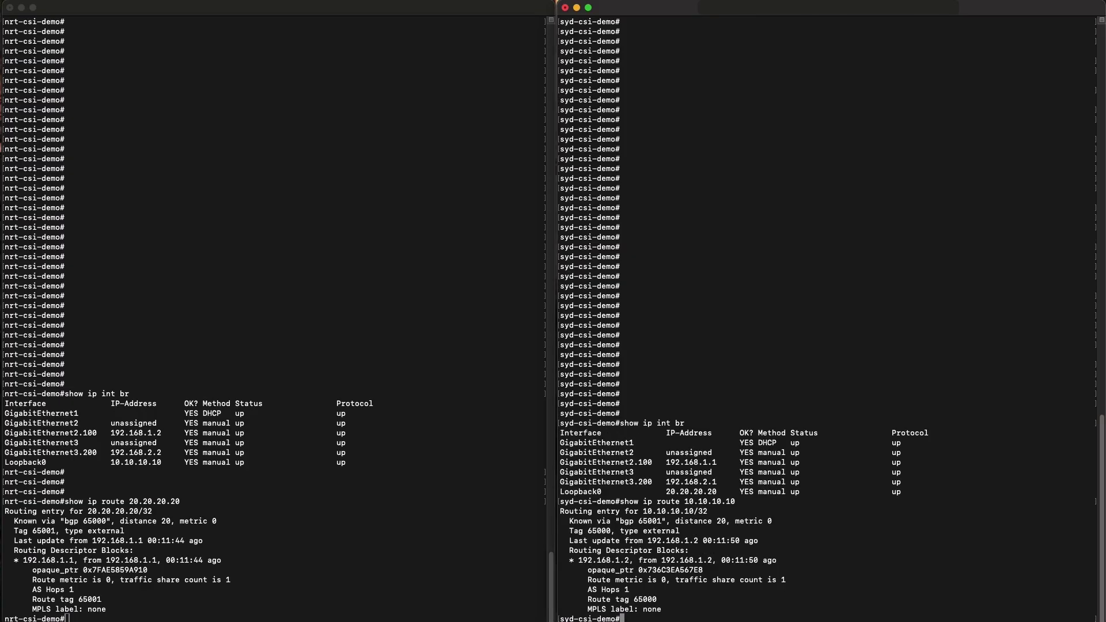
key(Return)
key(Return)
key(Return)
key(Return)
key(Return)
On the nrt-csi-demo router, run "ping 20.20.20.20 source 10.10.10.10 repeat 500 size 1500"
key(super+grave)
key(Return)
key(Return)
key(Return)
key(Return)
key(Return)
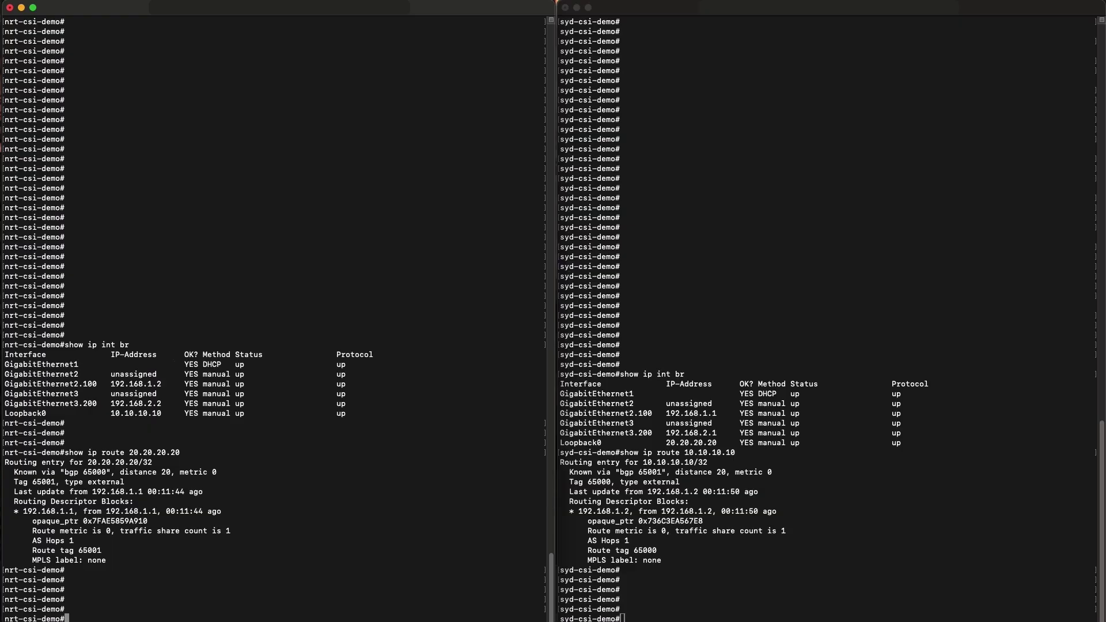
text(ping 20.20.20.20 source 10.10.10.10 repe)
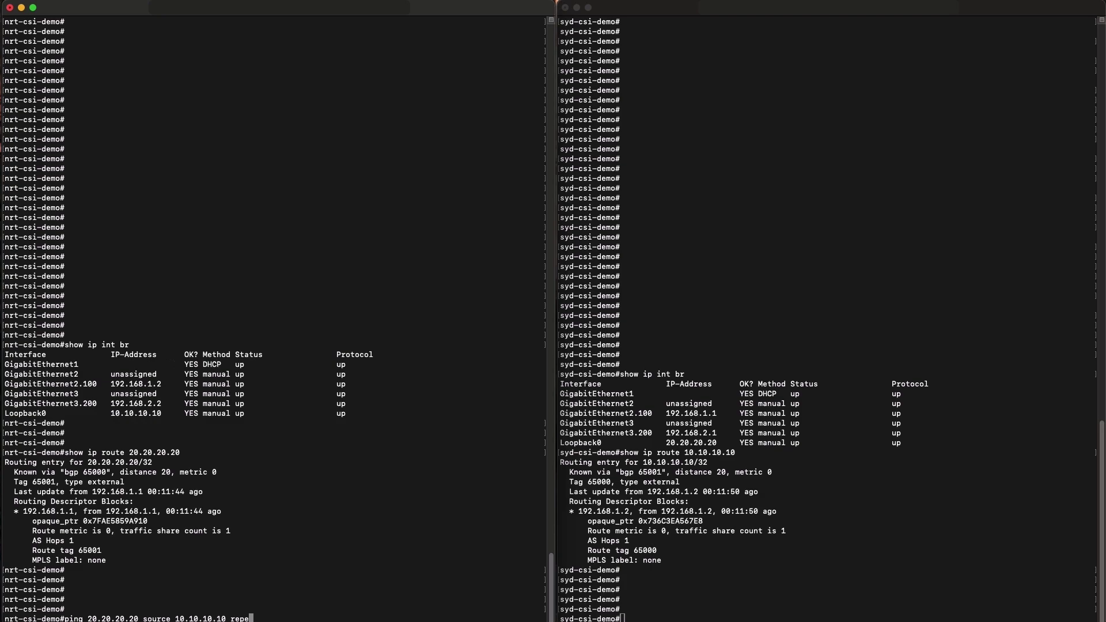
text(at 500 size 1500)
key(Return)
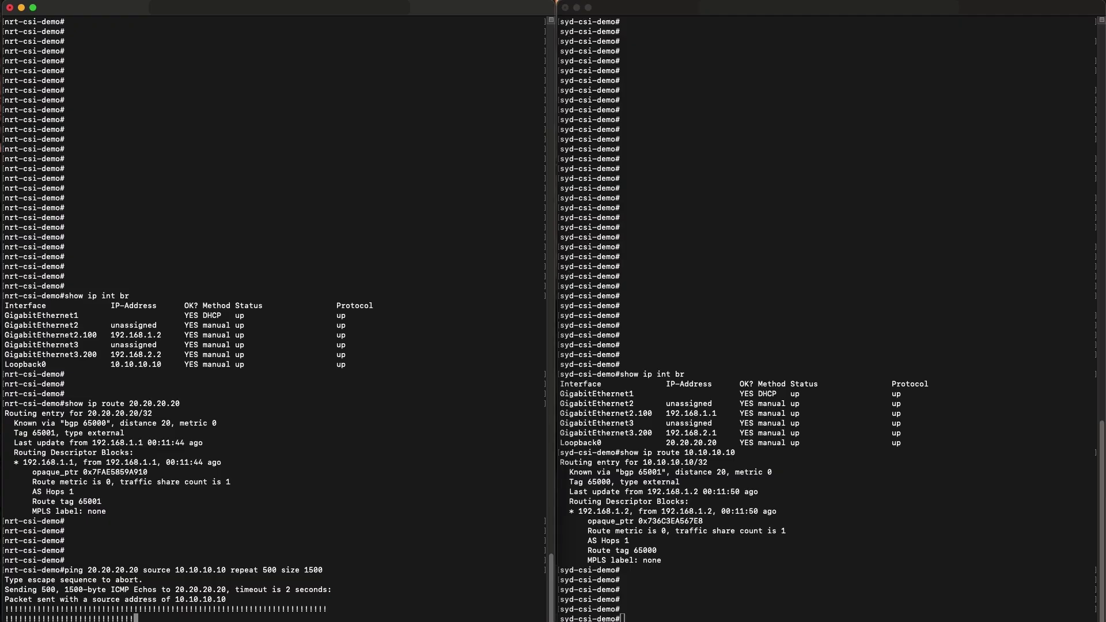
On the syd-csi-demo router, enter configuration mode and shut down interface gi2 while the ping runs
key(super+grave)
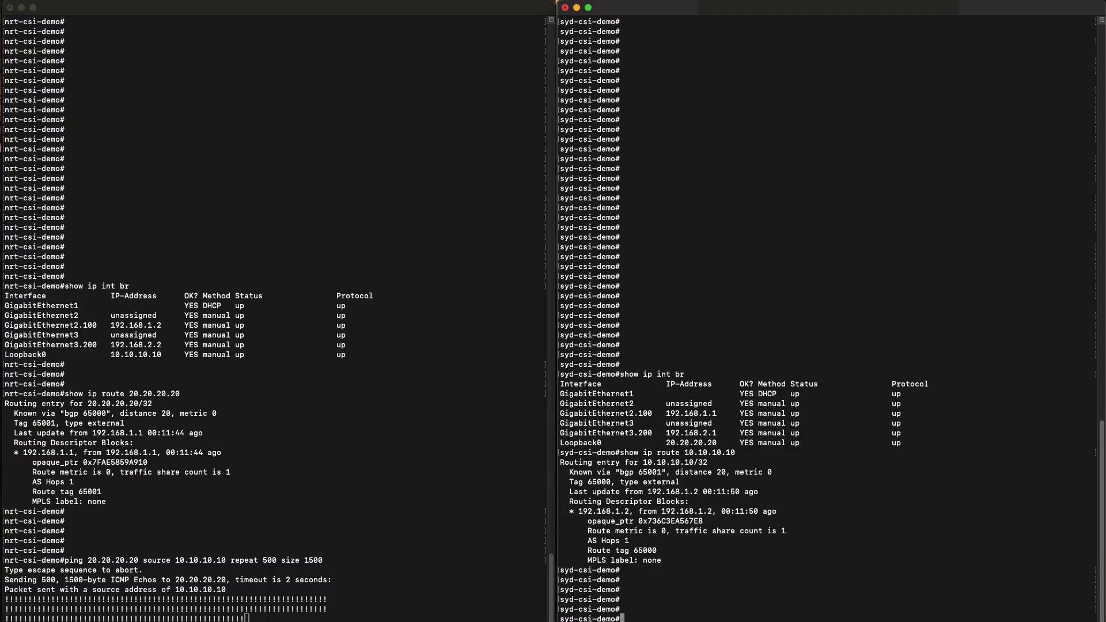
text(config t)
key(Return)
text(int gi)
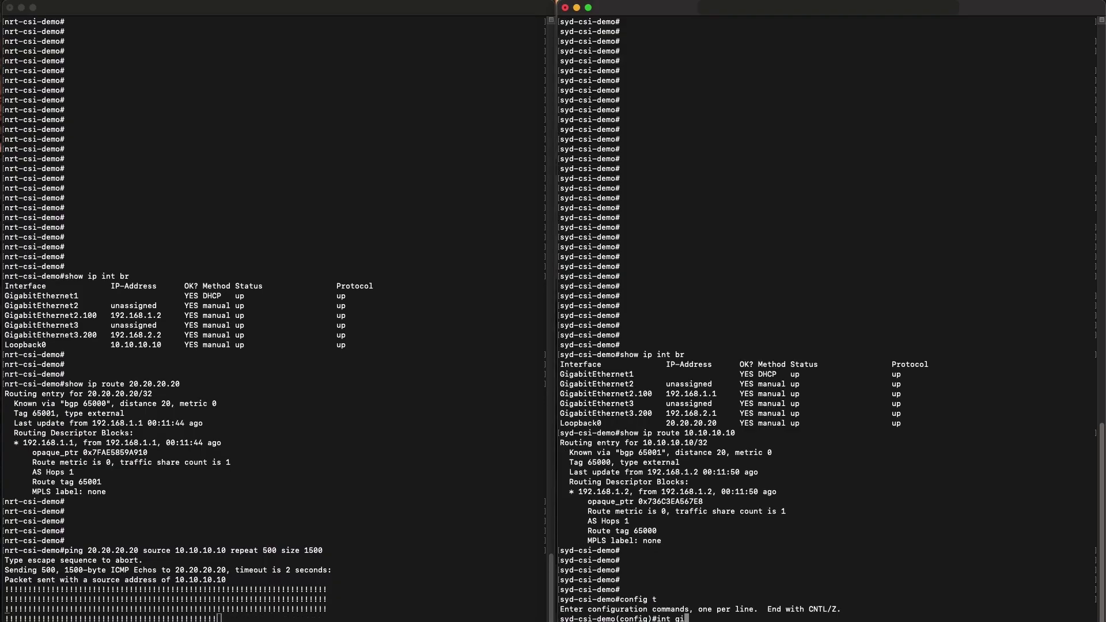
text(2)
key(Return)
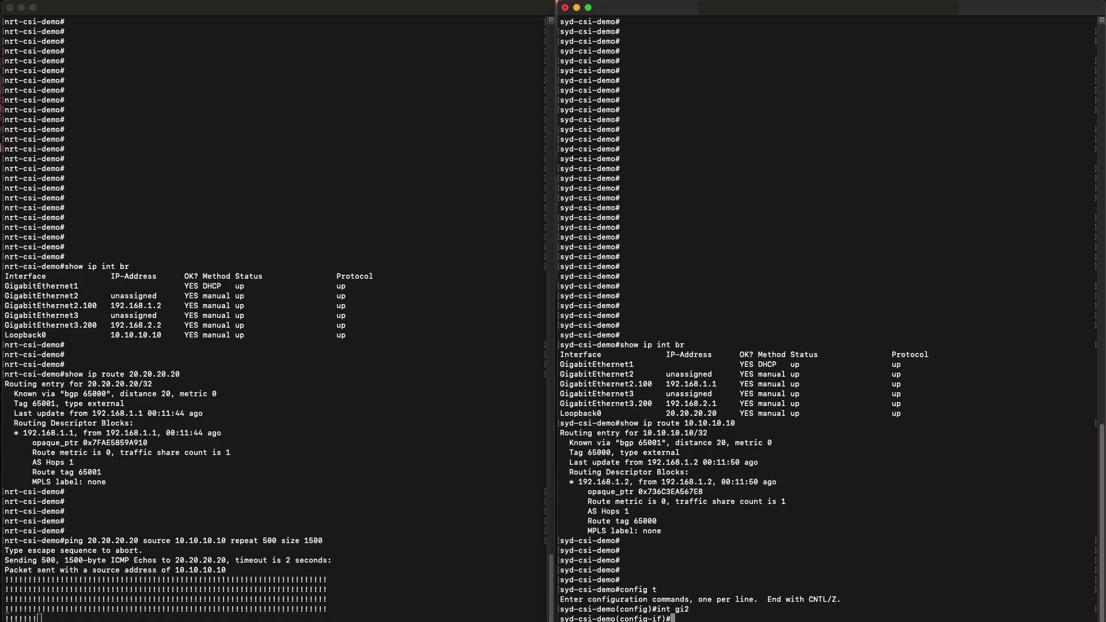
text(shut)
key(Return)
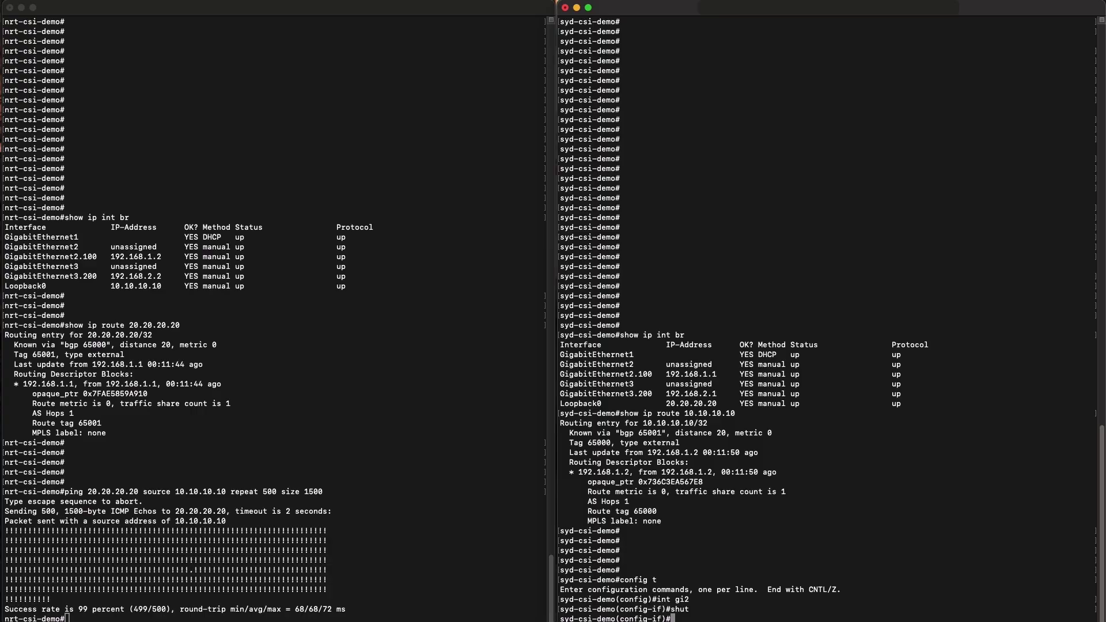
Display the route on nrt-csi-demo with "show ip route 20.20.20.20" and highlight its last-update line
click(67, 618)
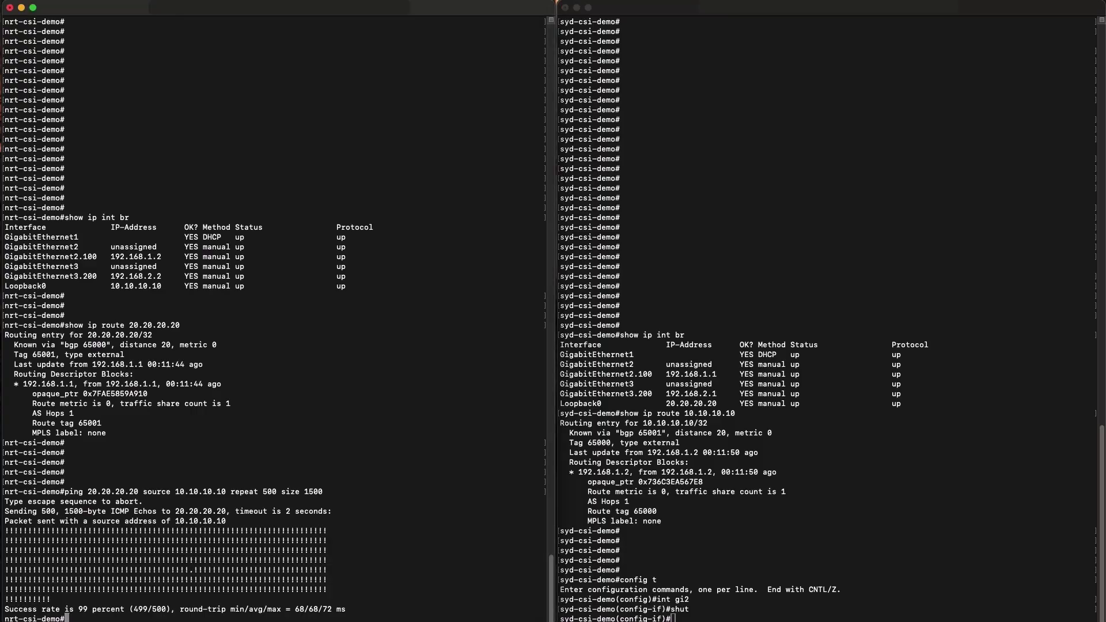
text(show ip route 20.20.20.20)
key(Return)
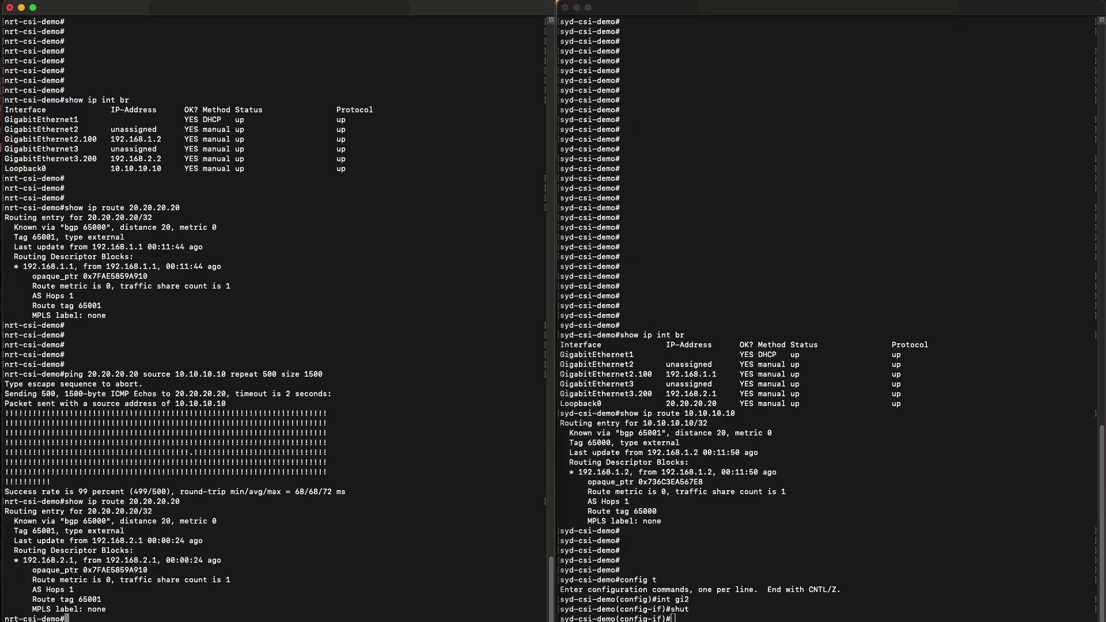
drag(92, 540, 143, 540)
Repeat the 500-packet, 1500-byte ping from 10.10.10.10 to 20.20.20.20 on the nrt-csi-demo router
key(Up)
key(Up)
key(Return)
Re-enable interface gi2 on the syd-csi-demo router with "no shut" and exit configuration mode with "end"
click(672, 617)
text(no shut)
key(Return)
text(end)
key(Return)
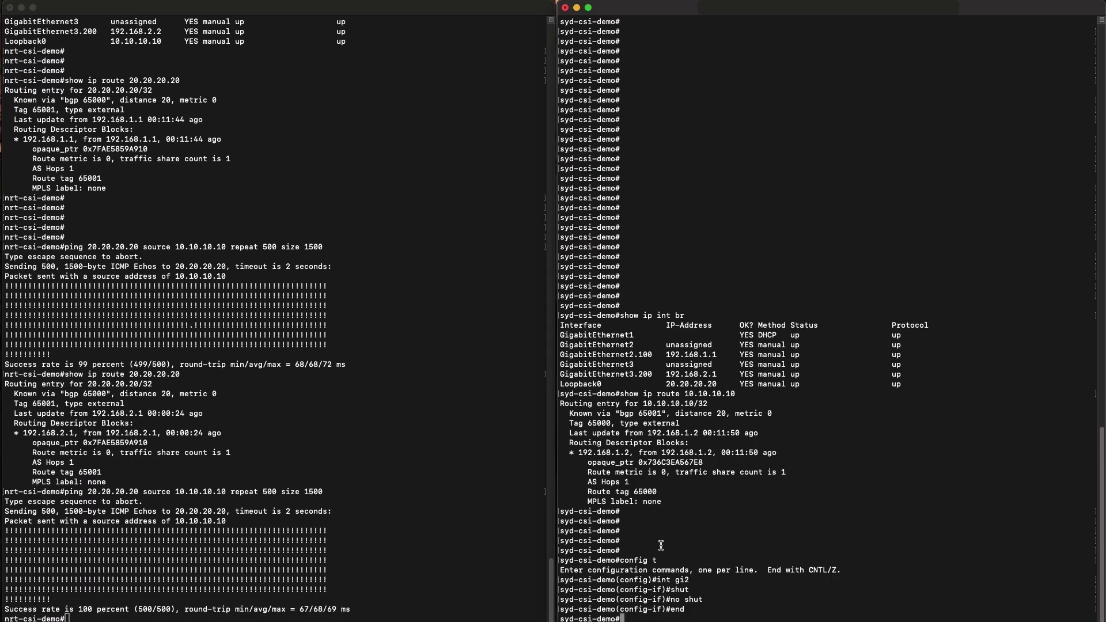
Run "show ip route 20.20.20.20" again on nrt-csi-demo, with a few blank prompts before and after it
click(67, 618)
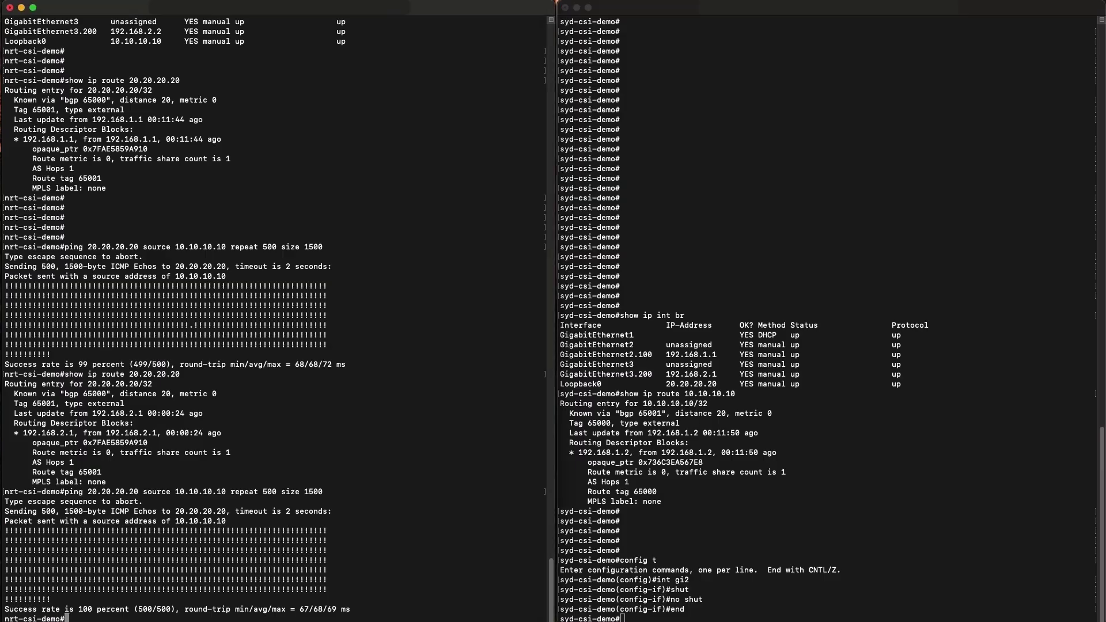
key(Return)
key(Return)
key(Return)
key(Return)
key(Up)
key(Up)
key(Return)
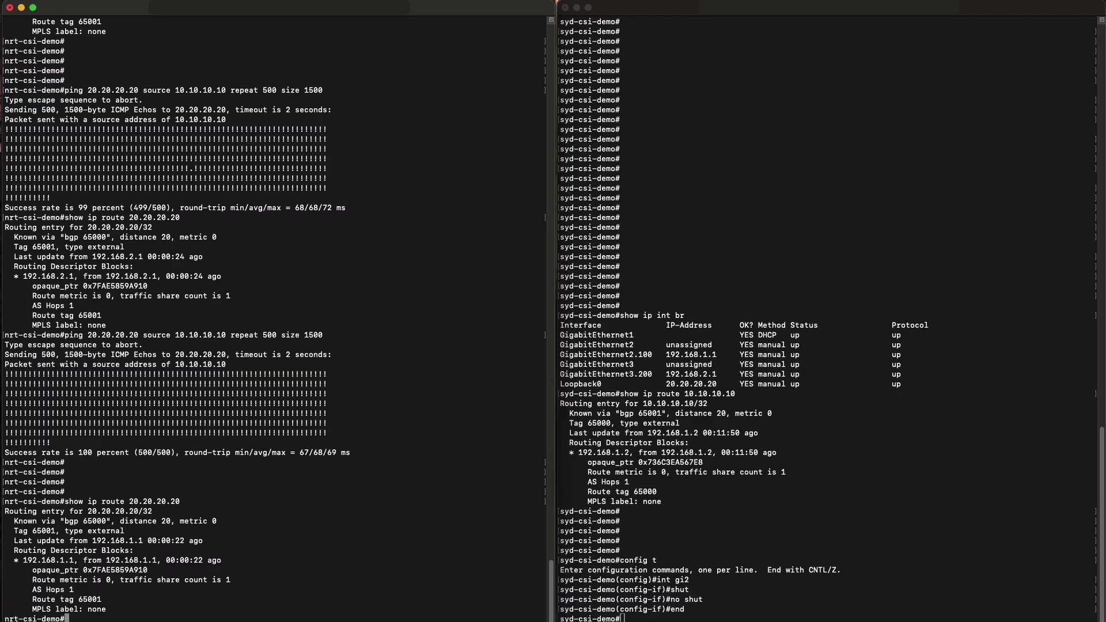
key(Return)
key(Return)
key(Return)
key(Return)
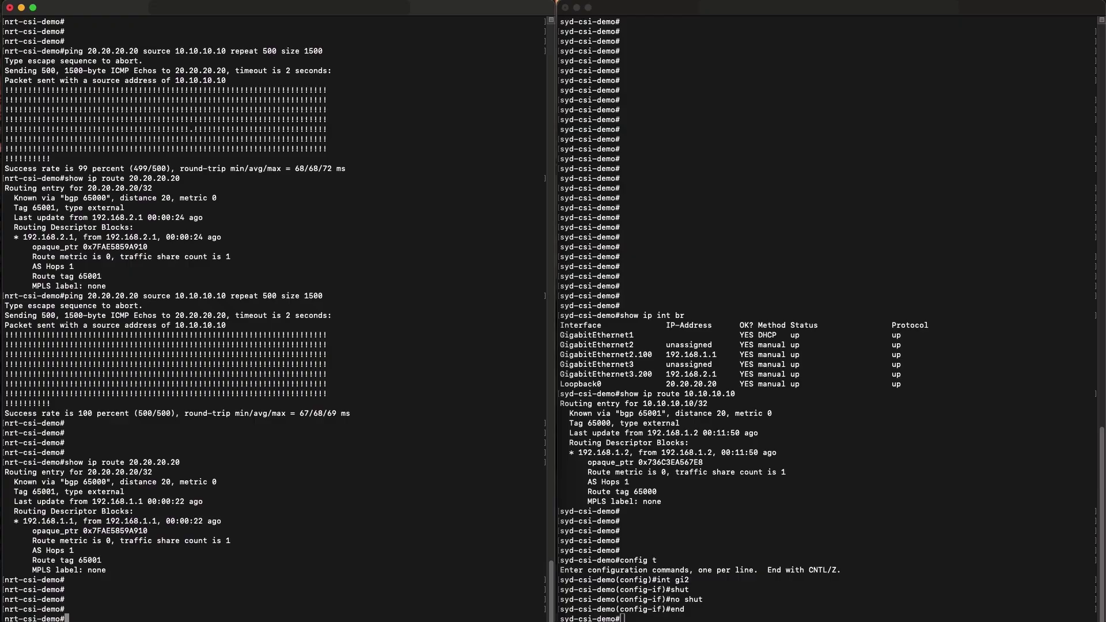
key(super+grave)
key(Return)
key(Return)
key(Return)
key(Return)
key(Return)
key(Return)
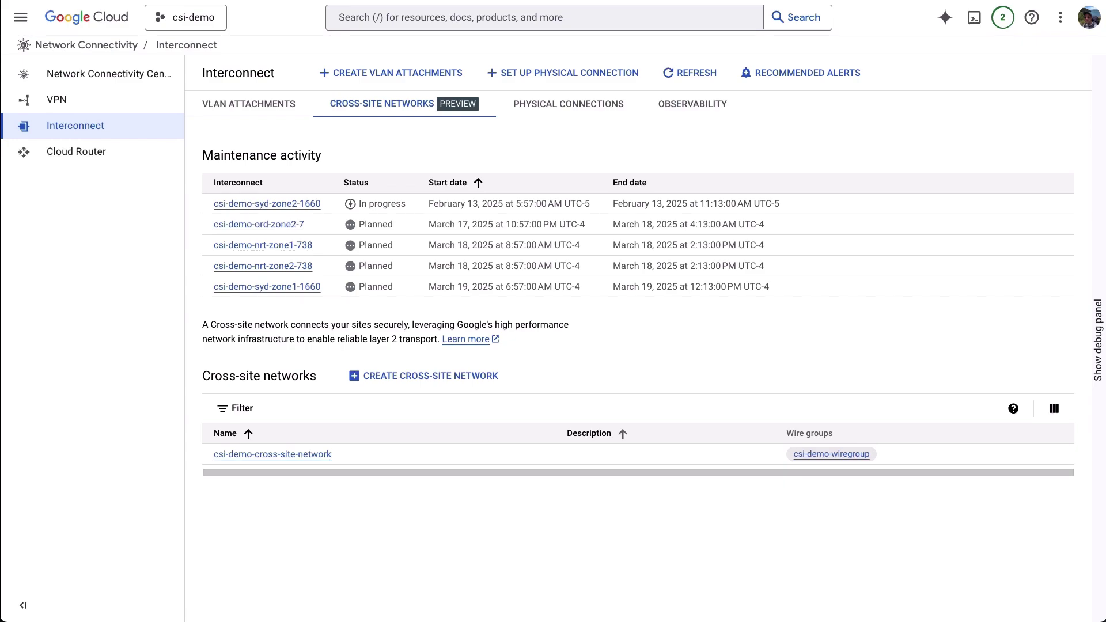
In the Google Cloud console, open csi-demo-cross-site-network, view the details of csi-demo-wiregroup, and return to the network details
click(272, 454)
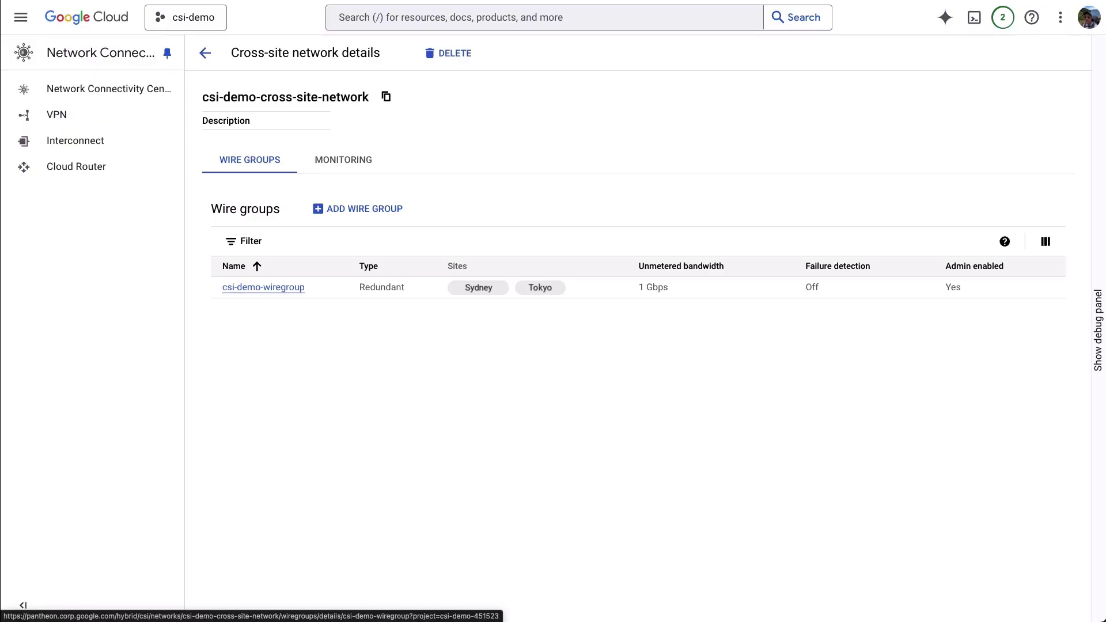
click(263, 287)
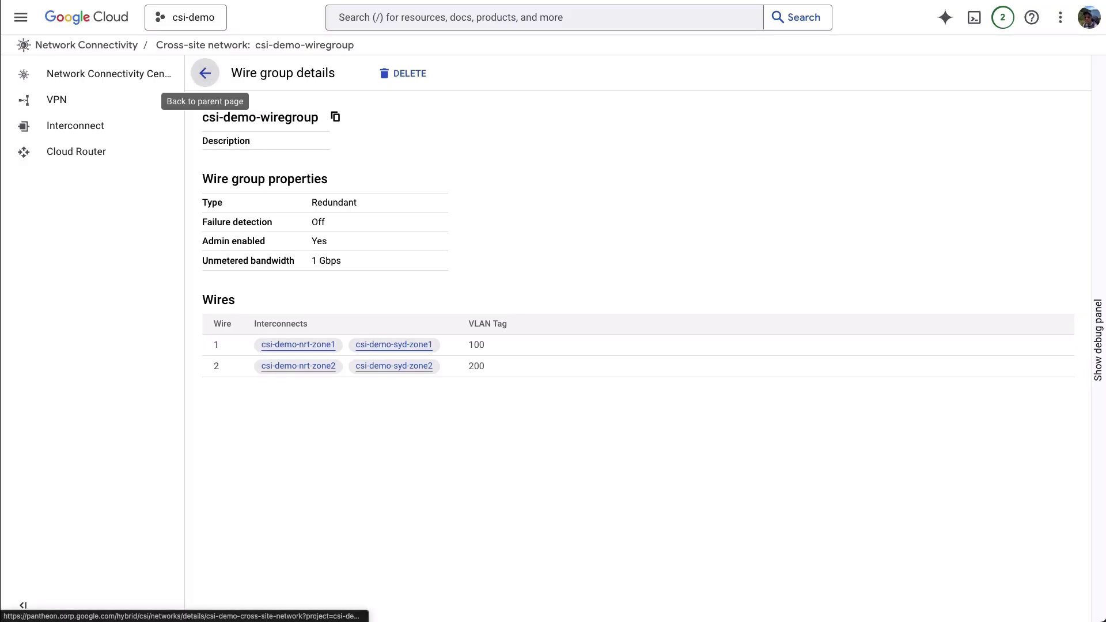
click(205, 74)
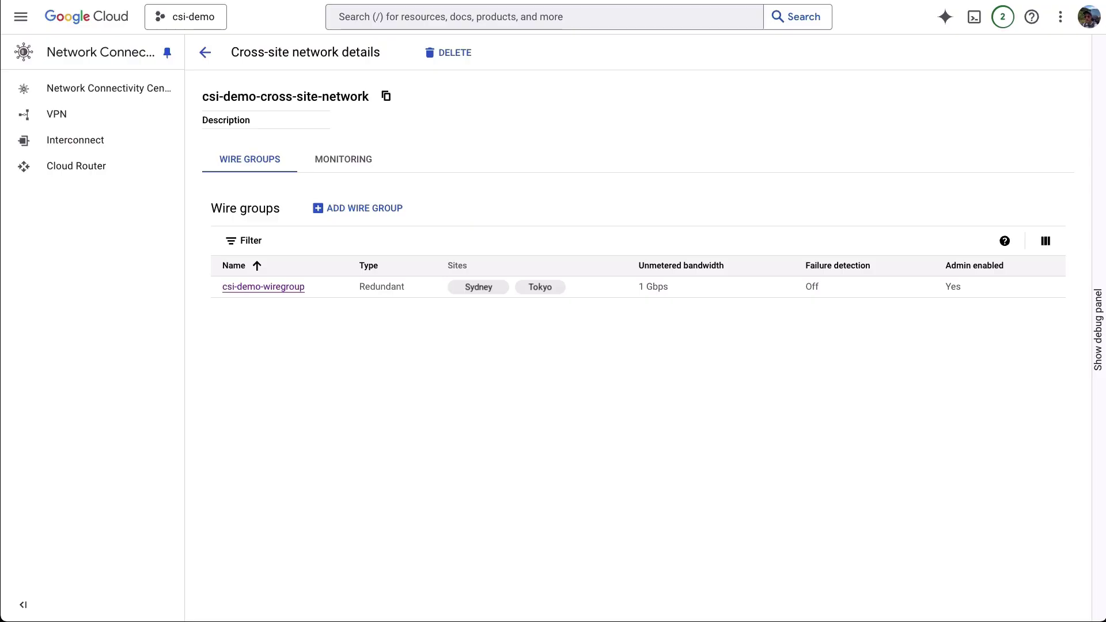
Show the cross-site network's monitoring dashboard with auto-refresh on and the time range set to the last 15 minutes
click(343, 158)
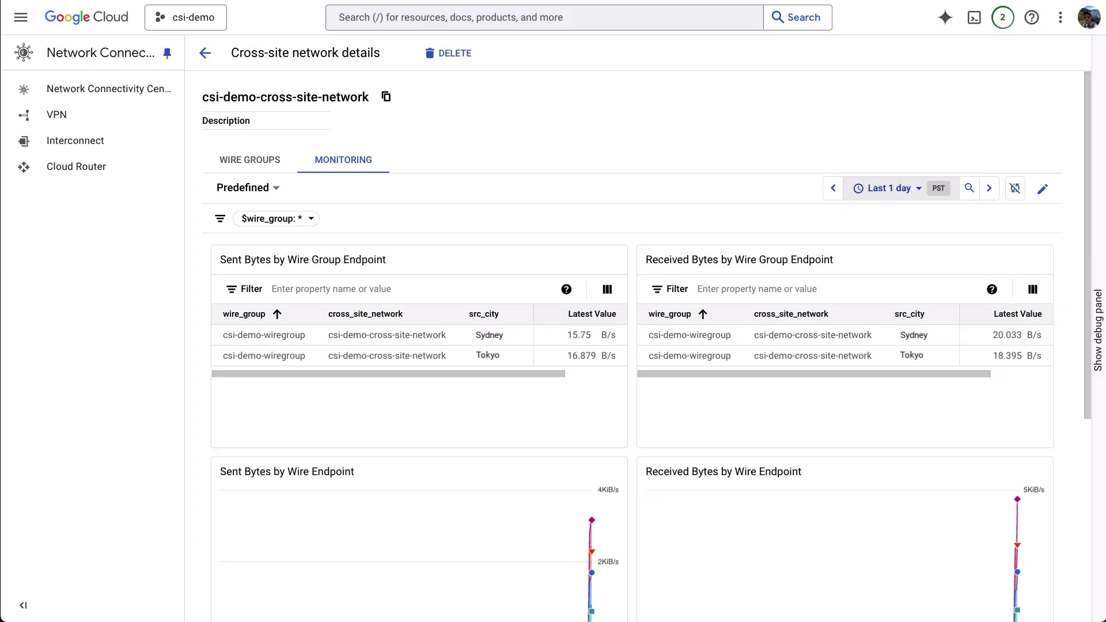
click(1014, 188)
click(889, 188)
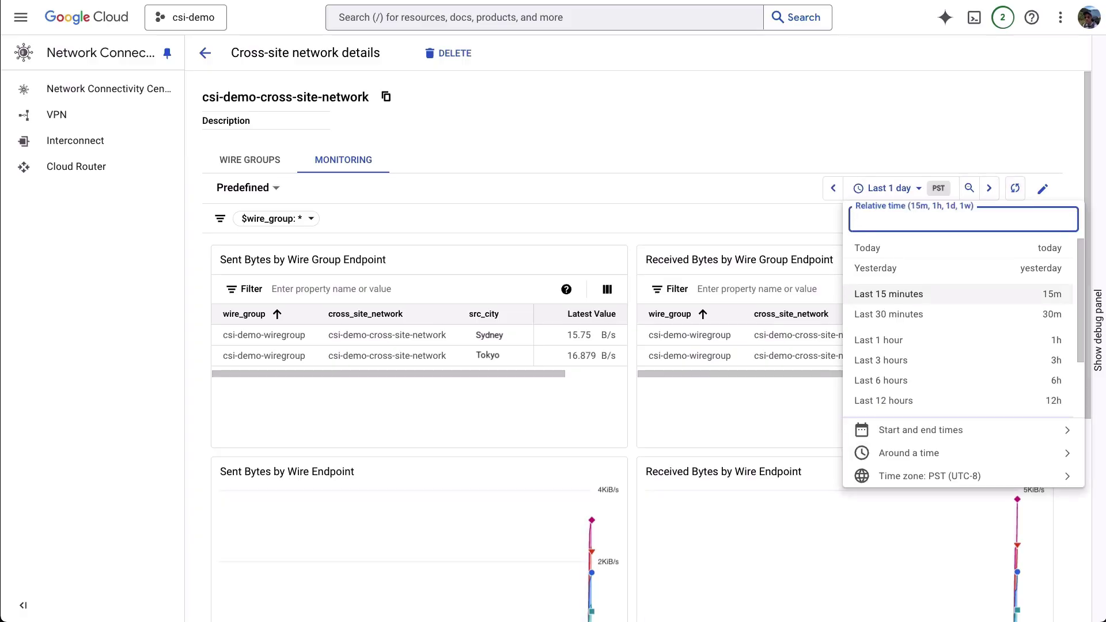
click(888, 294)
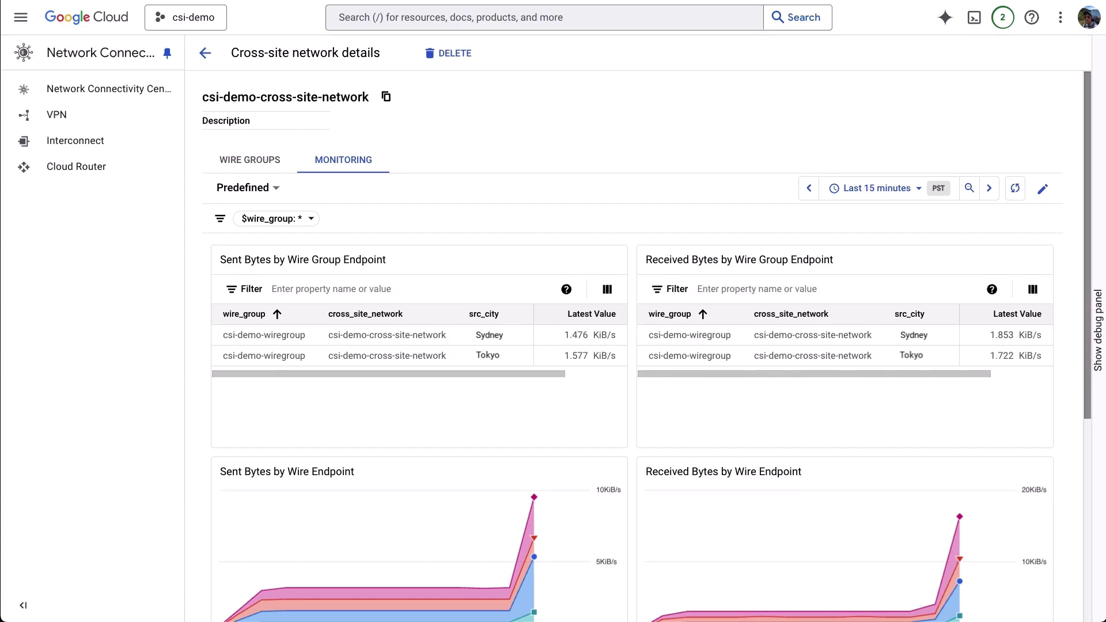
Examine the charts for sent and received bytes by wire endpoint, wire endpoint operational status and out-of-band probe RTT latency
scroll(634, 345, down, 1)
scroll(647, 345, down, 2)
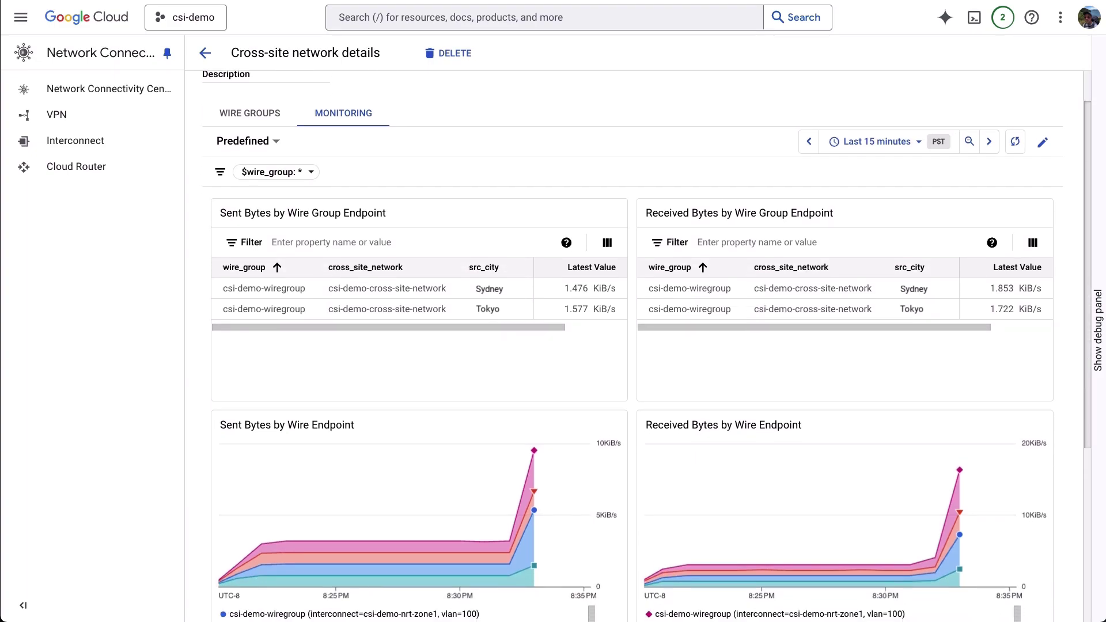
scroll(647, 345, down, 2)
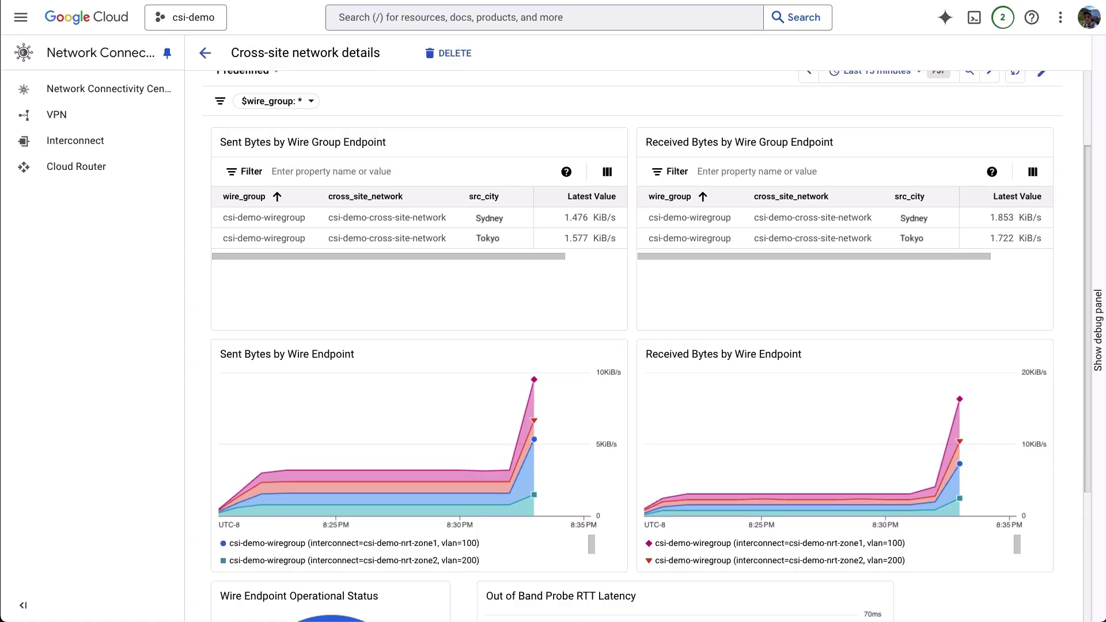
scroll(646, 346, down, 2)
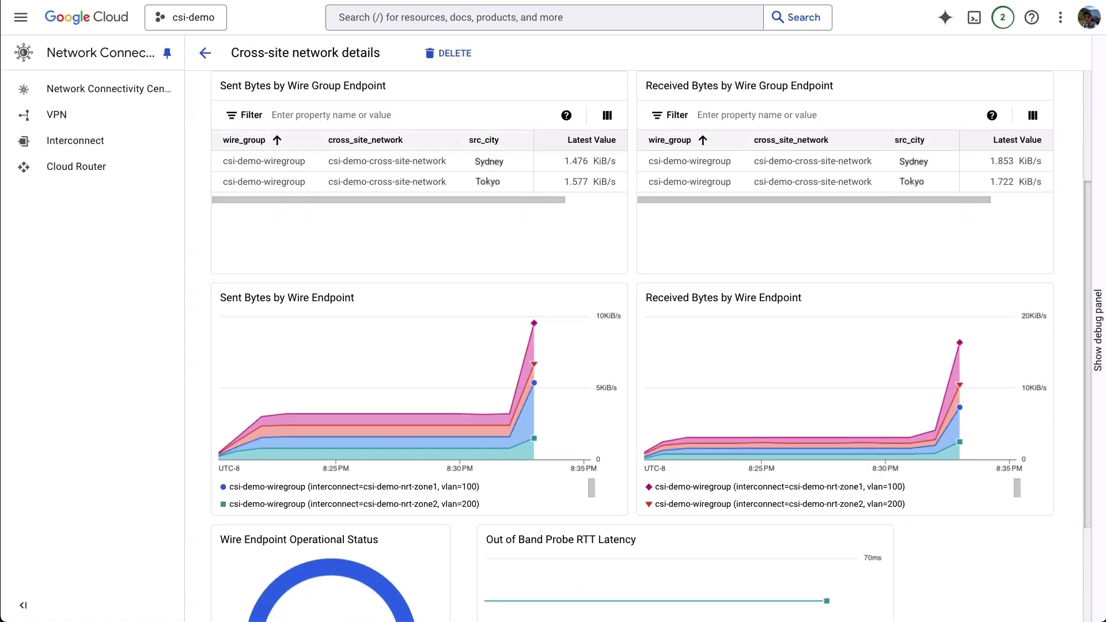
scroll(647, 346, down, 4)
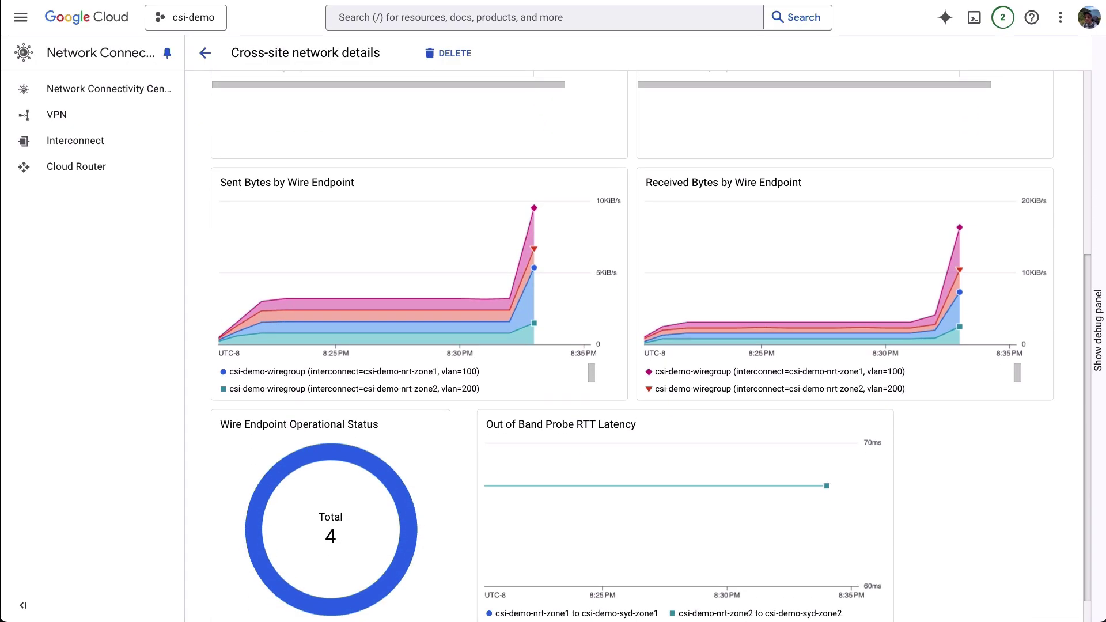
scroll(646, 346, down, 1)
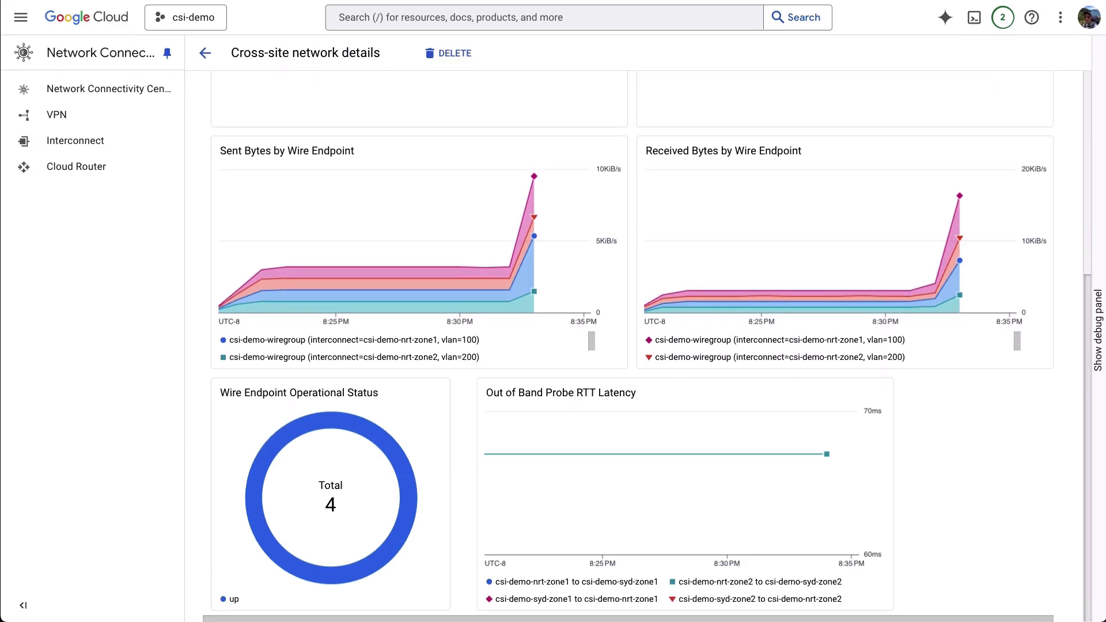